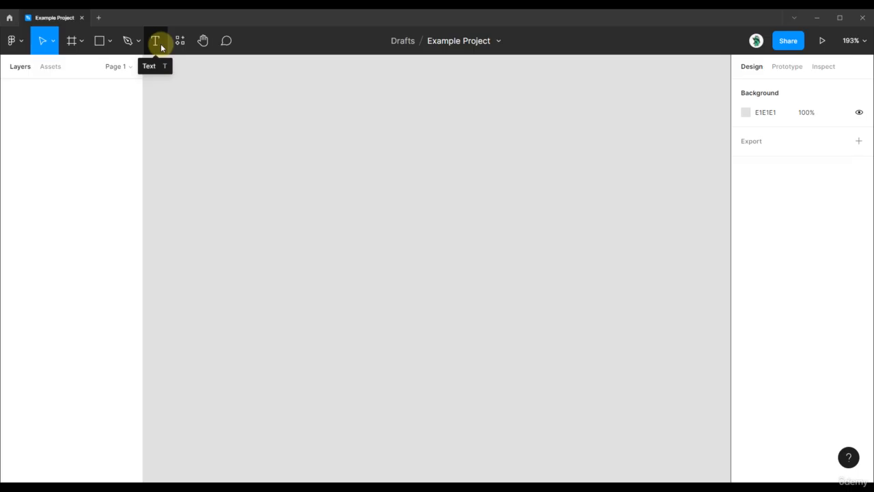
- Add an auto-width text layer reading "Stevdza-San" on the empty canvas and move it to about X -31, Y -61
left_click(157, 43)
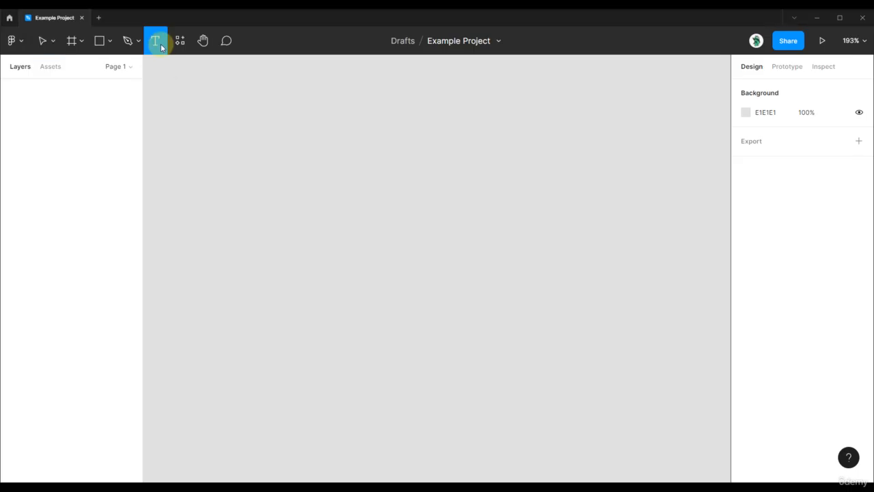
left_click(374, 204)
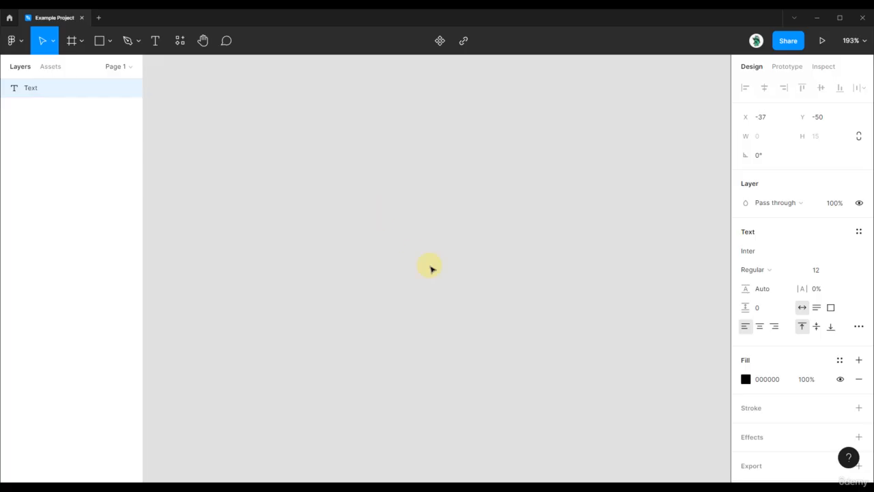
type("Stevdza-San")
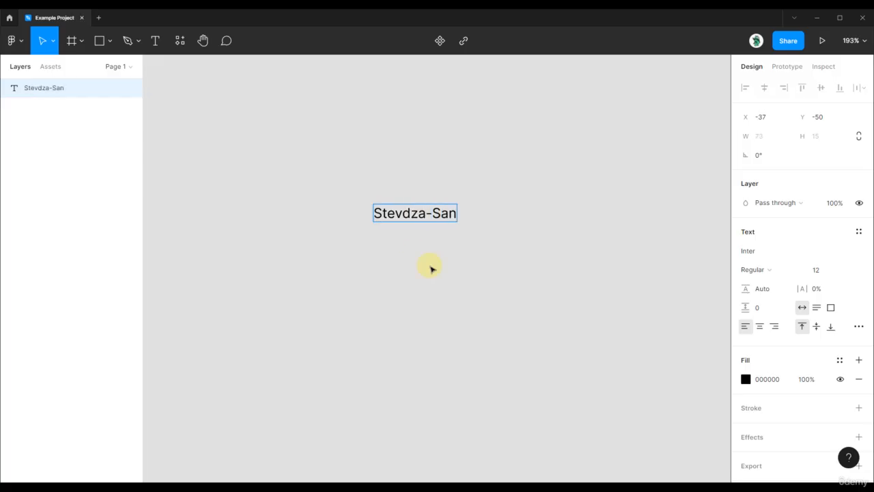
key("Escape")
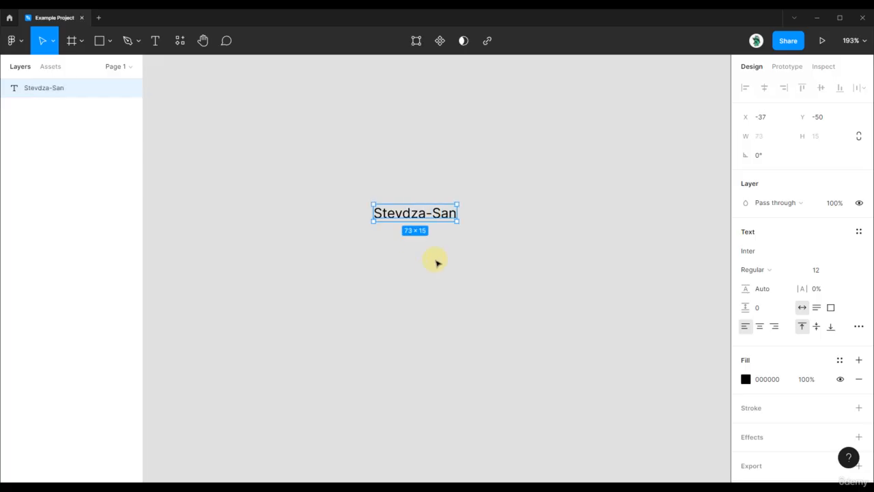
left_click_drag(435, 207, 442, 193)
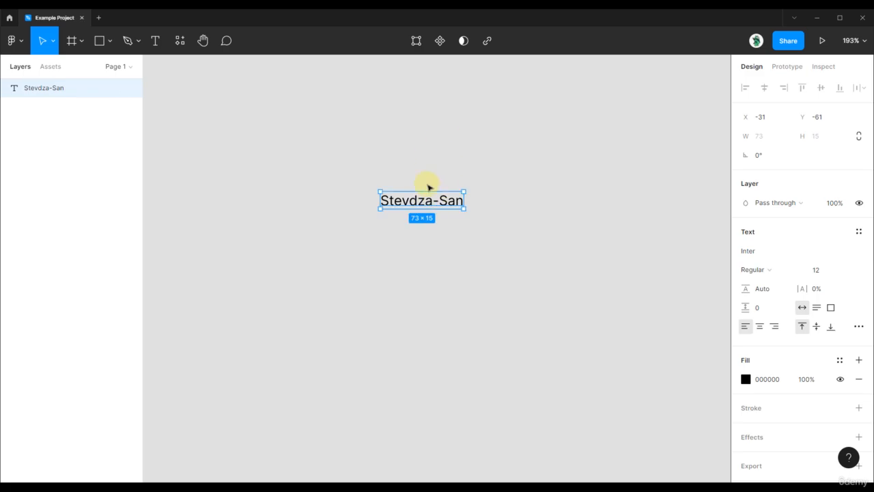
- Draw a fixed-size text box about 171 × 85 containing "Stevdza-San" and left-align it beneath the first text
left_click(156, 43)
key("ctrl+c")
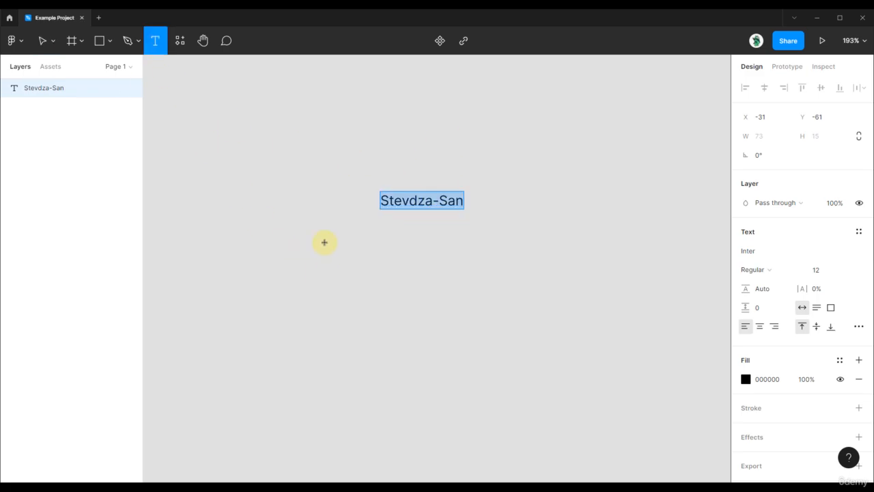
left_click_drag(324, 242, 516, 336)
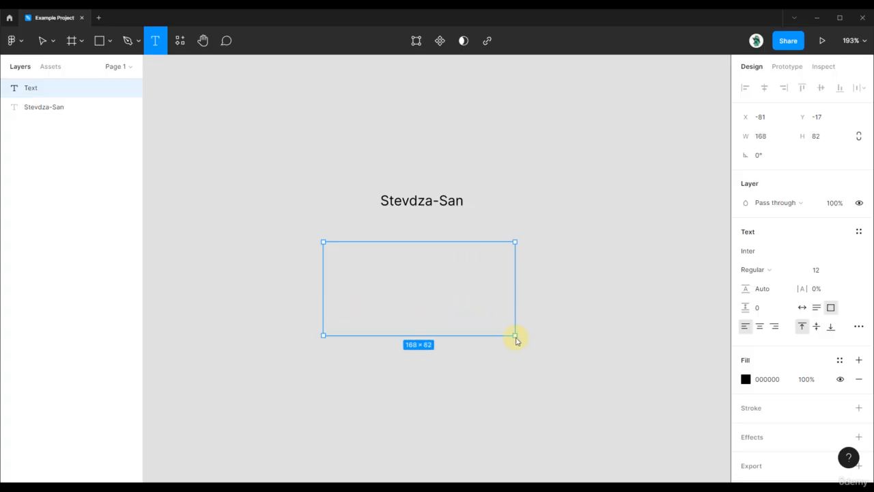
left_click_drag(516, 339, 519, 339)
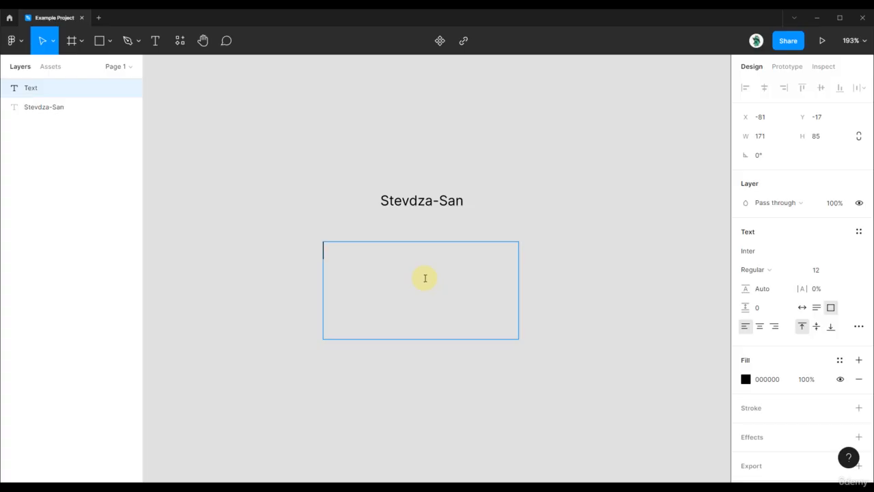
key("ctrl+v")
key("Escape")
left_click_drag(365, 252, 420, 248)
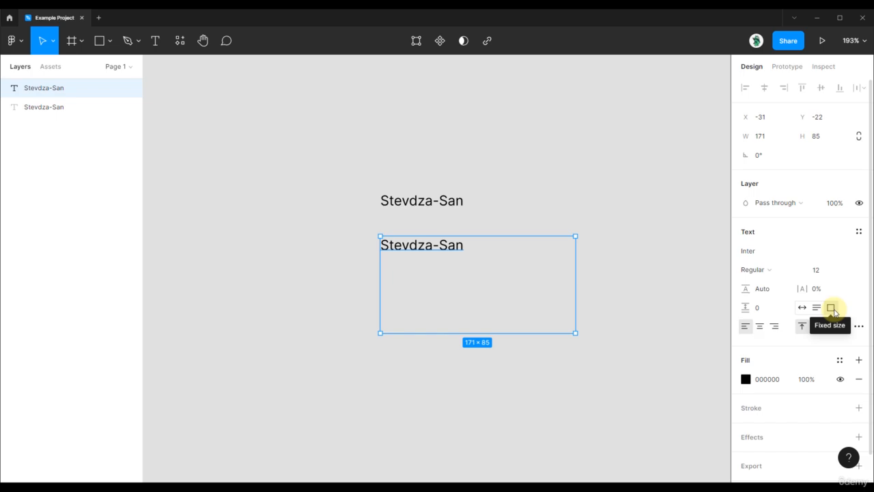
- Append the filler "asdasdsadsadsadsadsaasdasdsadas" to the auto-width text and move the layer to about X -130, Y -97
left_click(409, 202)
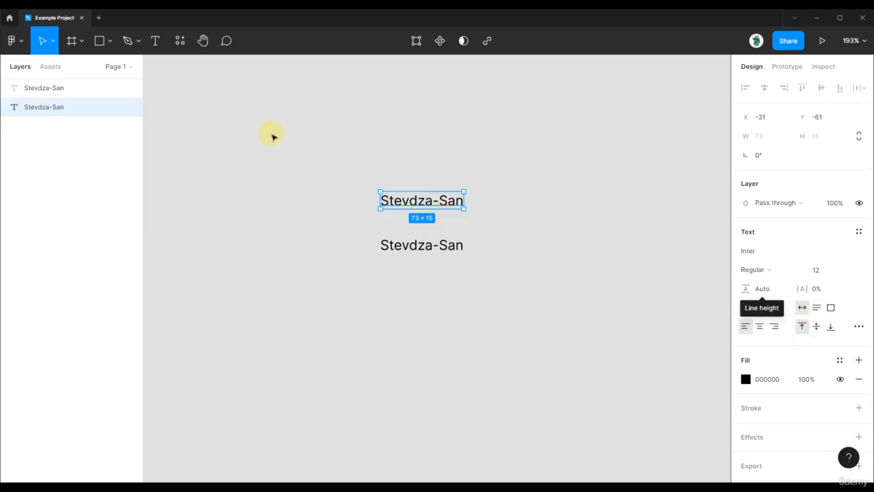
left_click(406, 244)
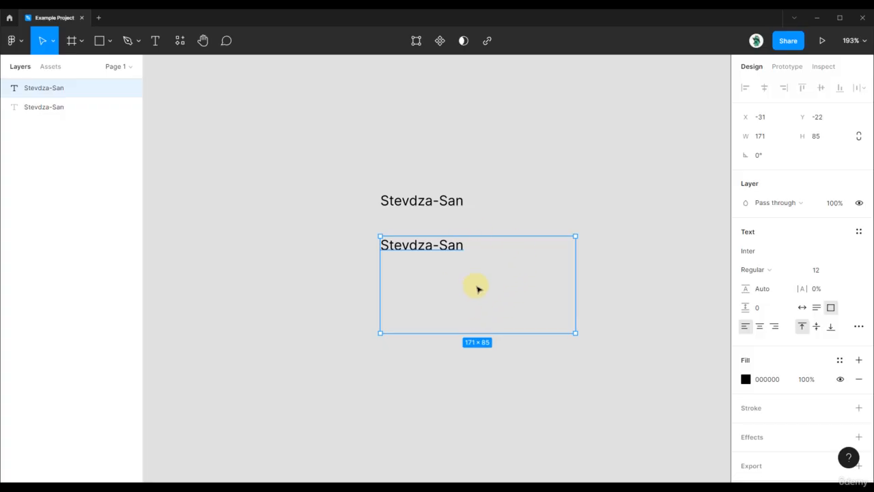
left_click(439, 201)
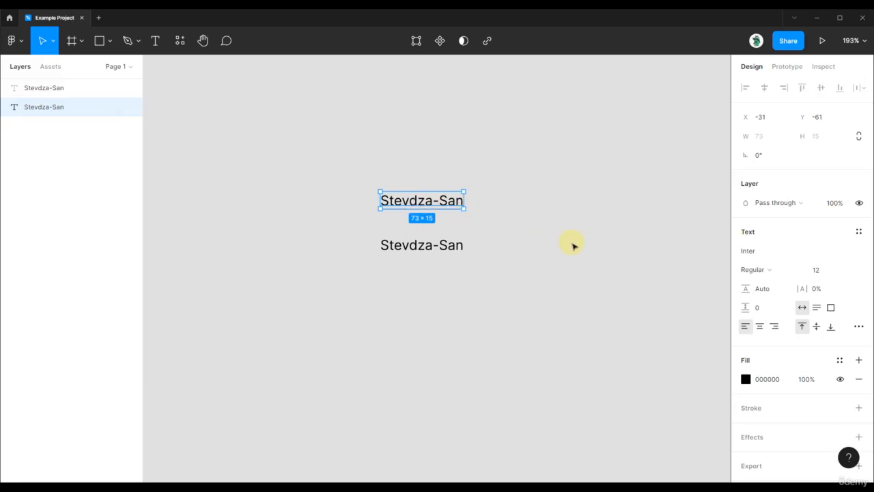
double_click(460, 202)
type("asdasdsadsadsadsadsaasdasdsadas")
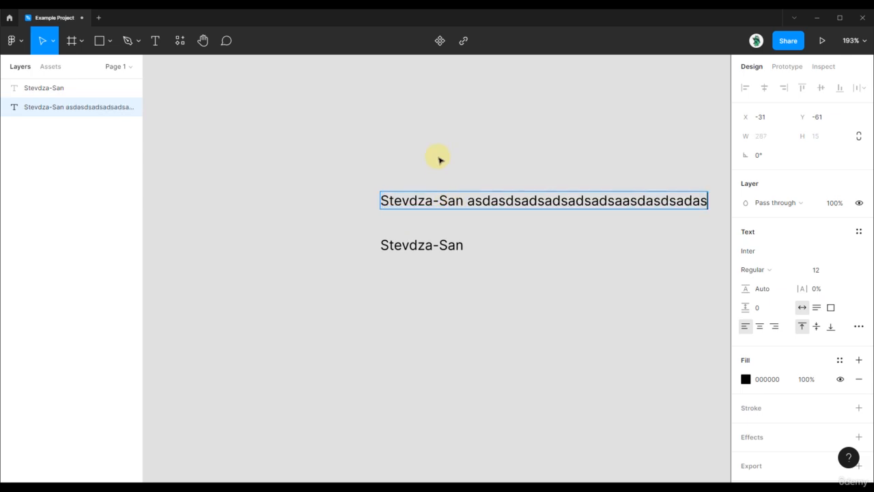
key("Escape")
left_click_drag(480, 201, 362, 158)
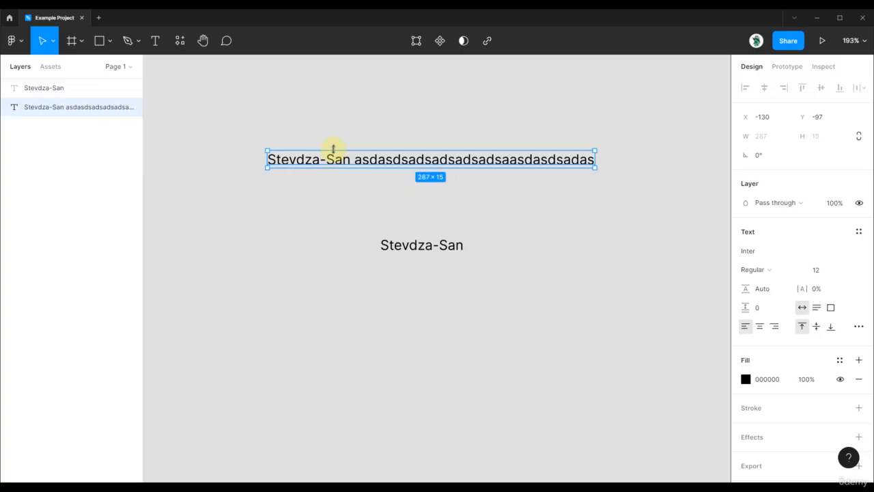
- Fill the fixed-size text box with "asdsad" followed by repeated letters "a" until the text overflows its lower edge
left_click(421, 248)
double_click(504, 249)
type("as")
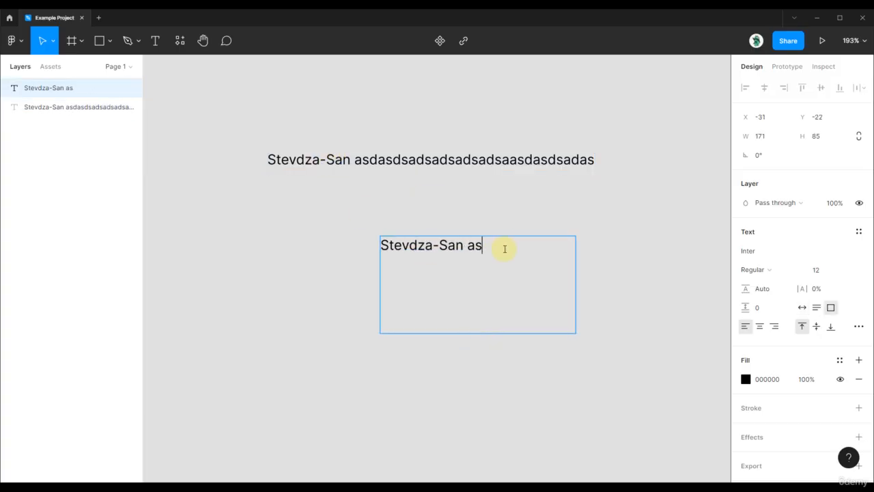
type("dsadaaaaaaaaaaaaaaaaaaaaaaaaaaaaaaaaaa")
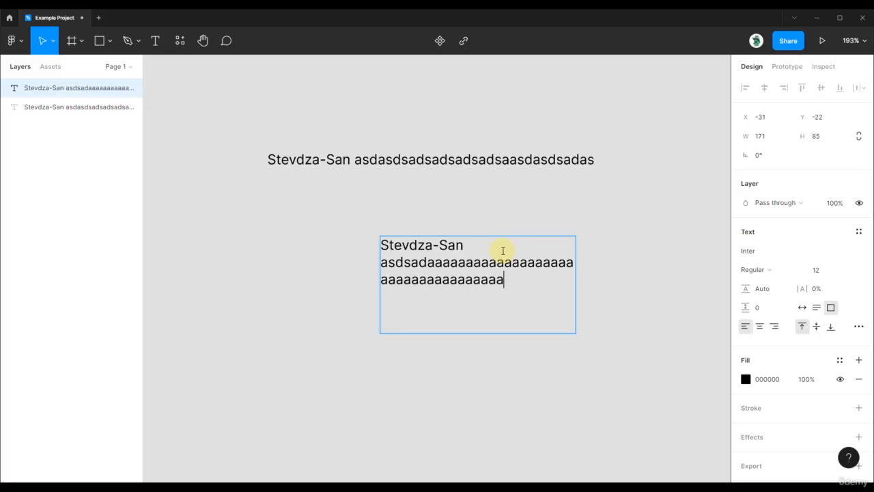
type("aaaaaaaaaaaaaaaaaaaaaaaaaaaaaaaaaaaaaaaaaaaaaaaaaaaaaaaaaaaaaaaaaaaaaaaaaaaaaaaaaaaaaaaaaaaaaaaaaaaaaaaaaaaaaaaaaaaaaaaaaaaaaaaaaaaa")
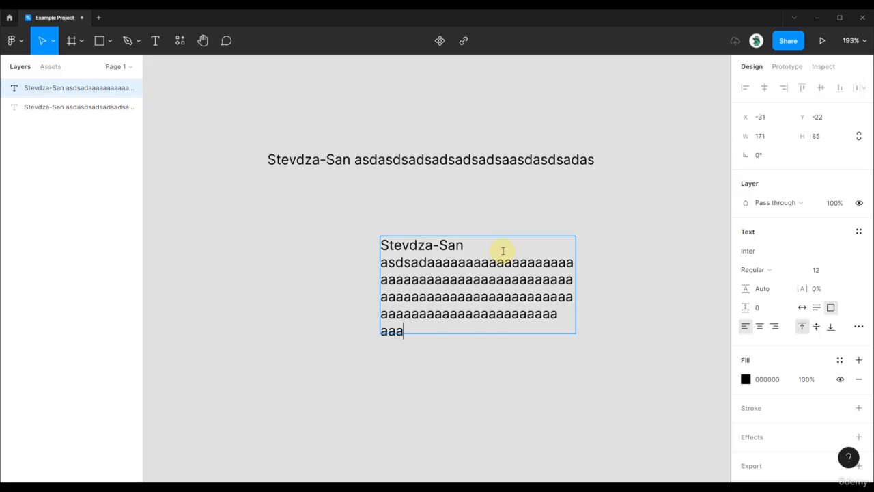
type("a")
key("Escape")
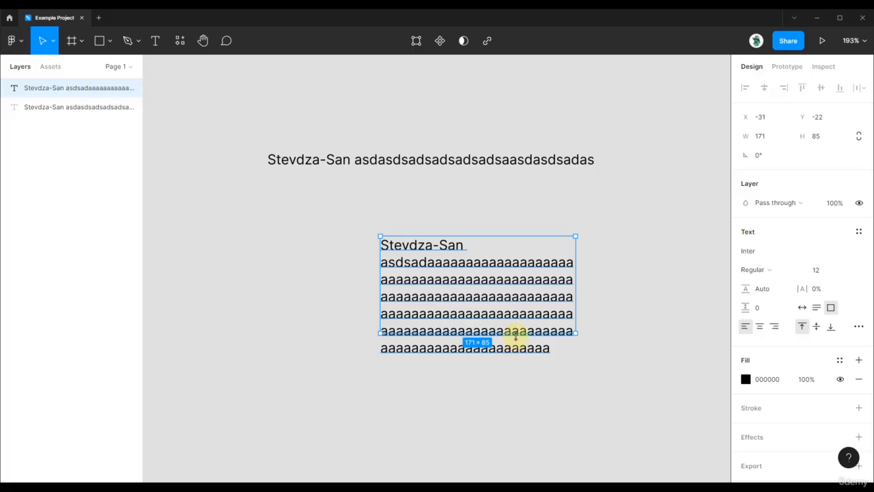
left_click(583, 373)
left_click(550, 334)
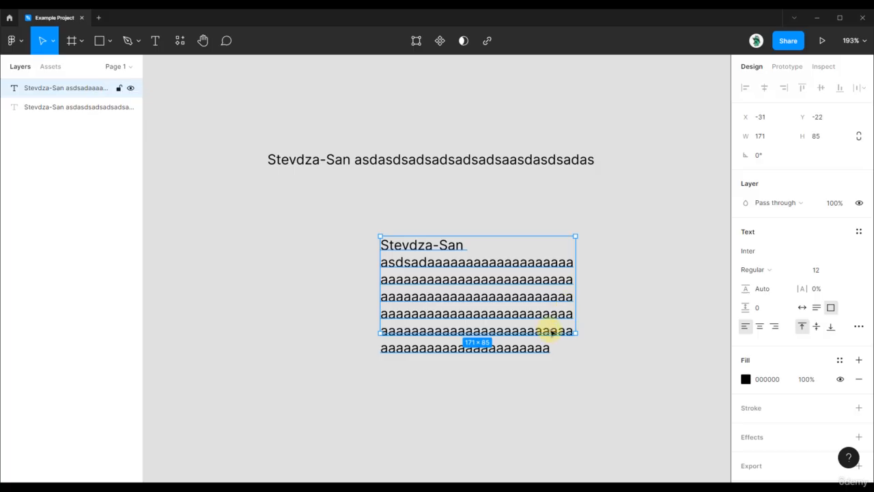
- Clear the filler text and the fixed-size text box, and move the remaining text to about X -56, Y -51
key("ctrl+z")
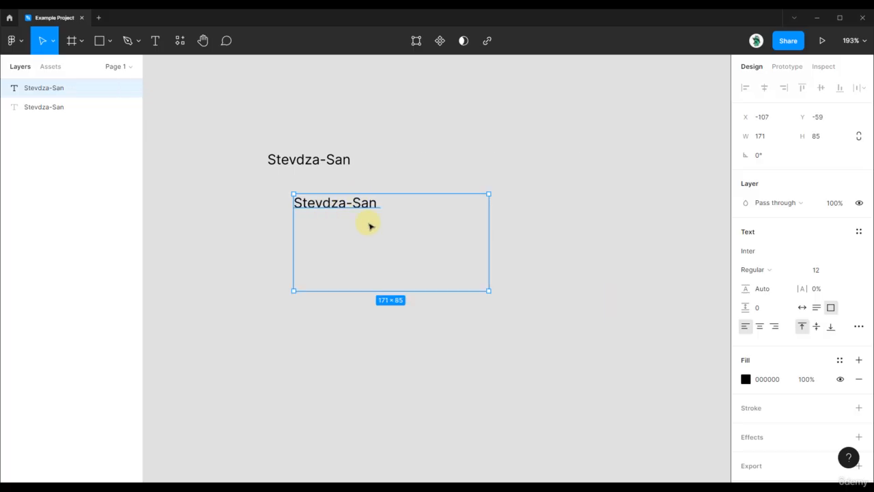
key("ctrl+z")
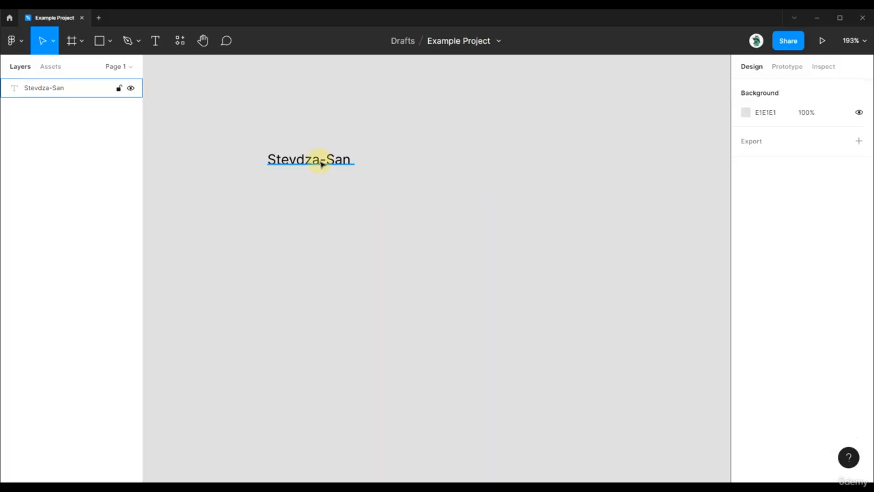
left_click_drag(322, 160, 403, 211)
scroll(362, 198, "up", 2)
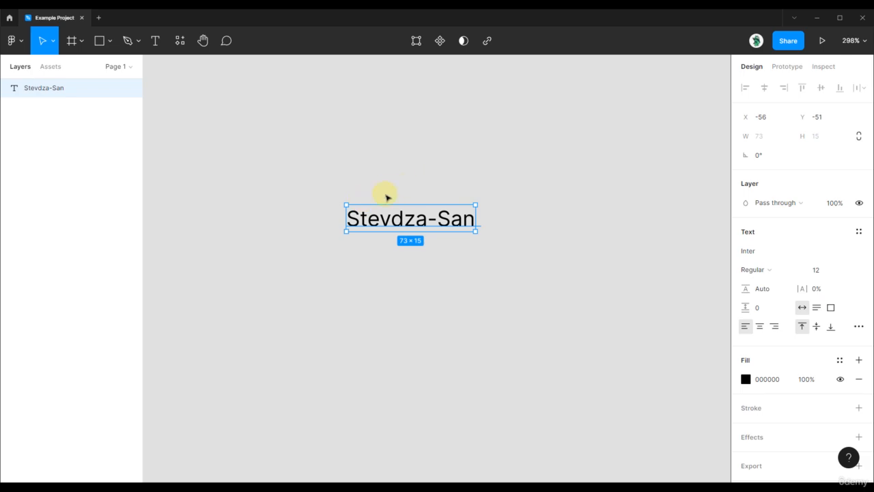
scroll(387, 197, "up", 2)
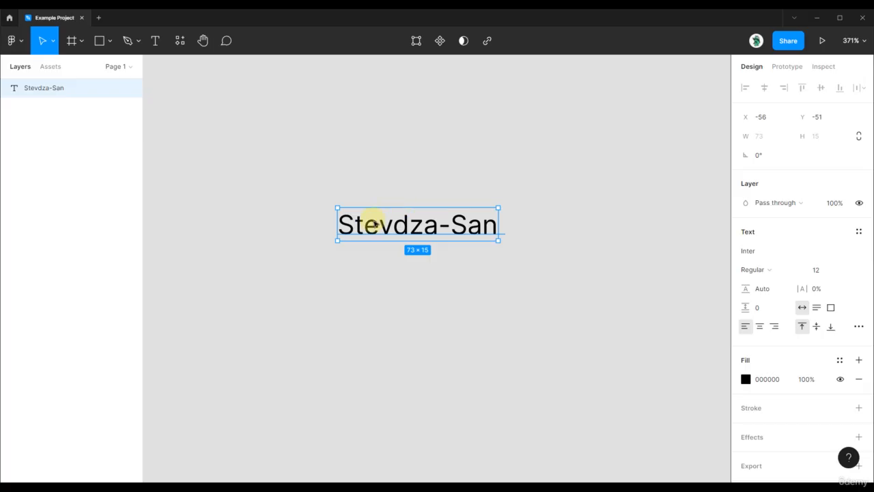
- Change the "Stevdza-San" text's font family to Roboto
left_click(776, 253)
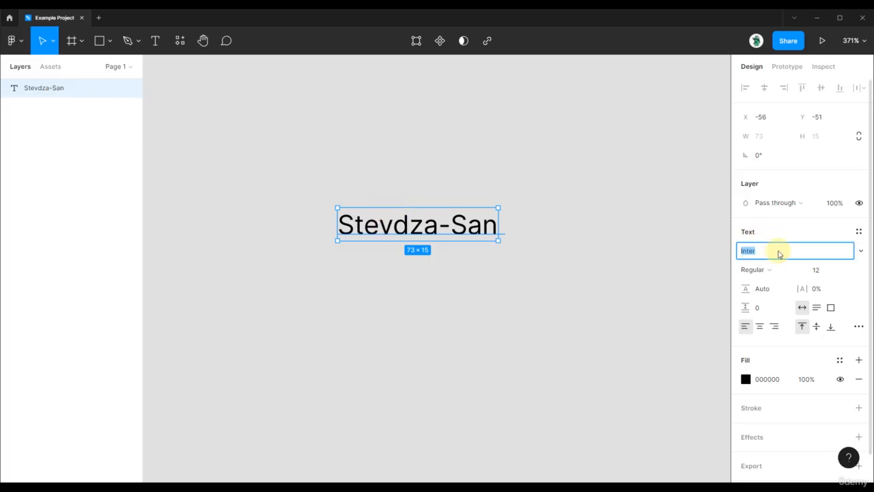
left_click(861, 253)
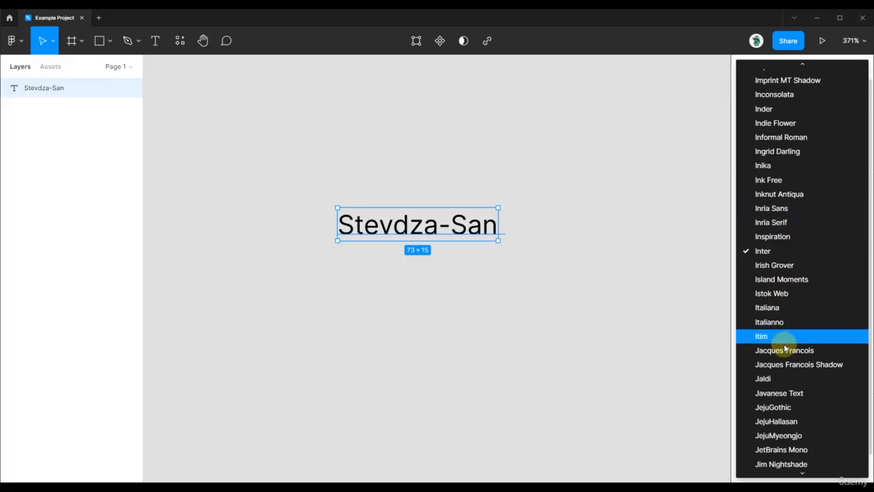
scroll(785, 348, "down", 6)
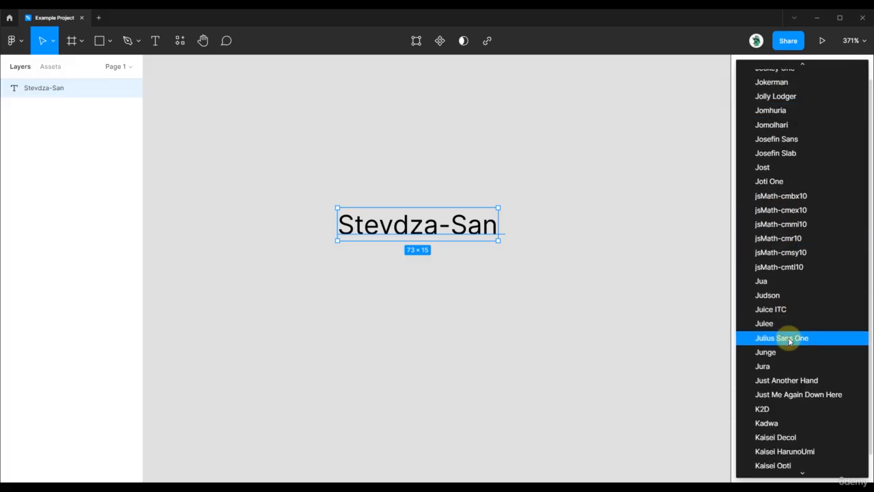
scroll(787, 341, "down", 5)
left_click(667, 241)
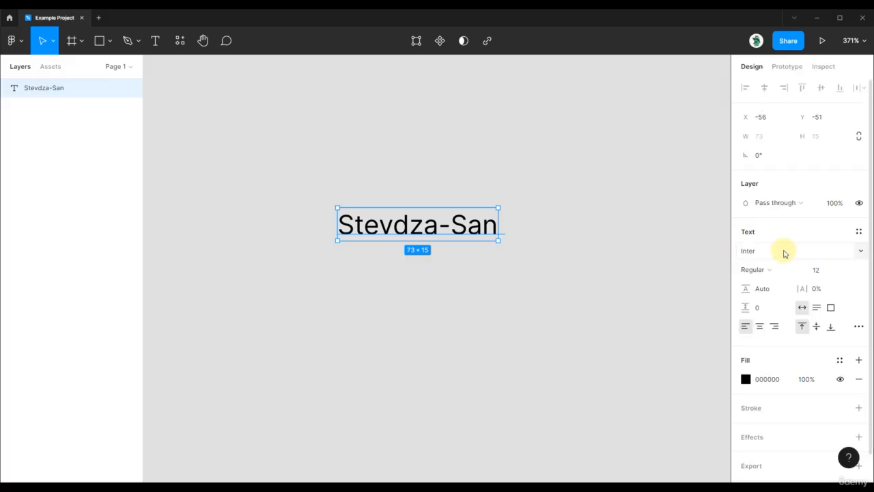
left_click(784, 254)
type("Roboto")
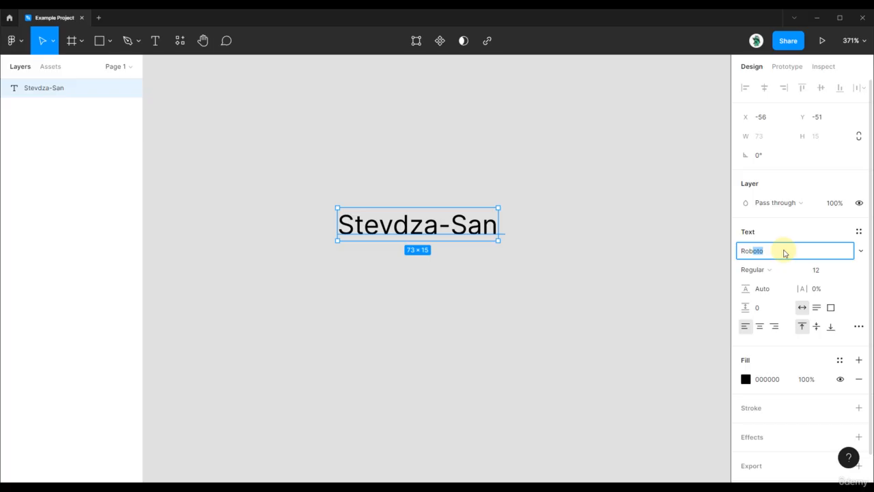
key("Return")
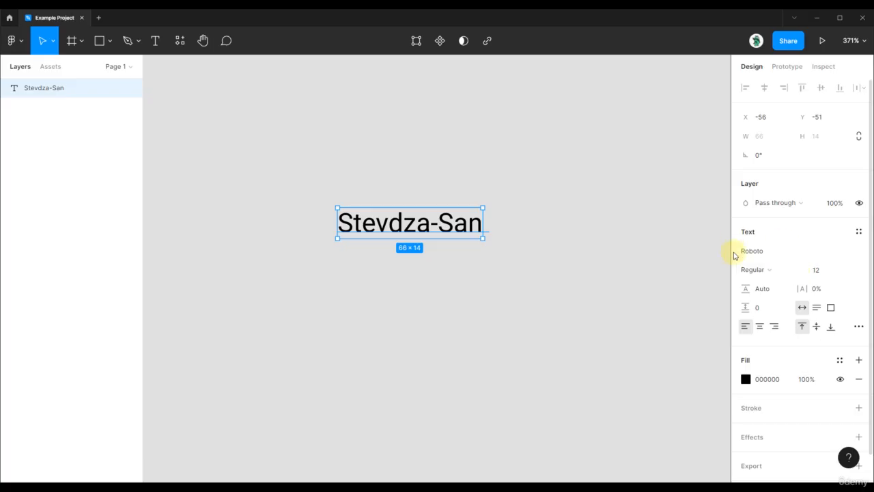
- Set the "Stevdza-San" text's font weight to Medium
left_click(775, 271)
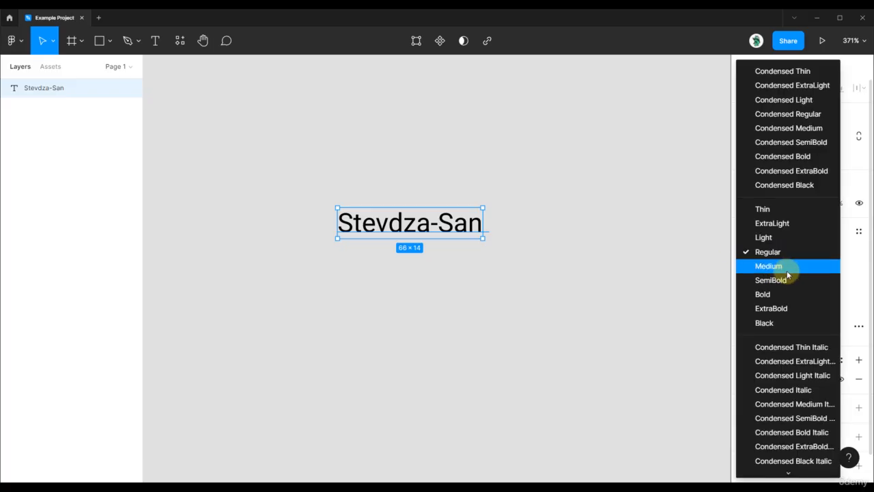
scroll(787, 271, "down", 3)
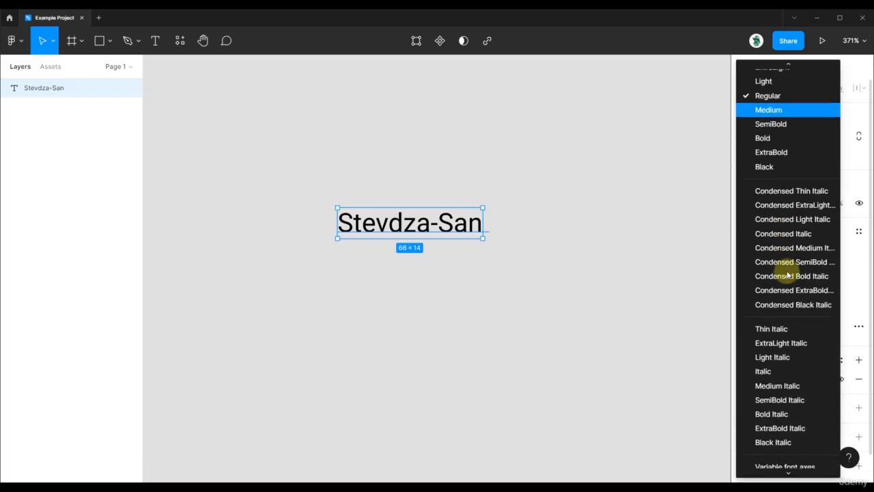
scroll(786, 270, "up", 3)
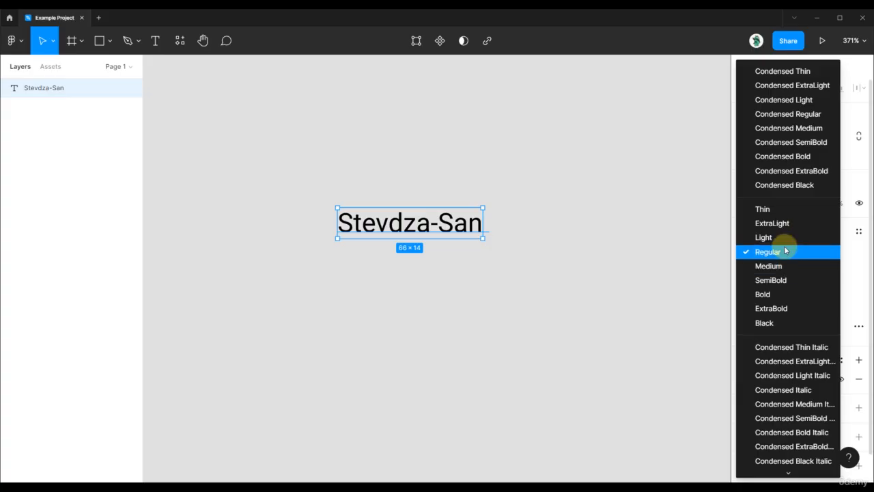
left_click(771, 265)
- Try the Thin weight on the Roboto text and switch it back to Medium
left_click(770, 266)
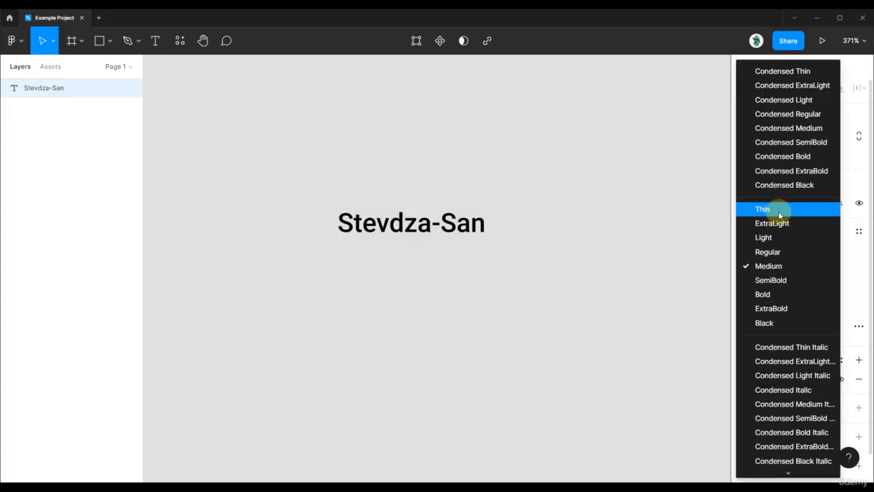
left_click(779, 215)
left_click(771, 269)
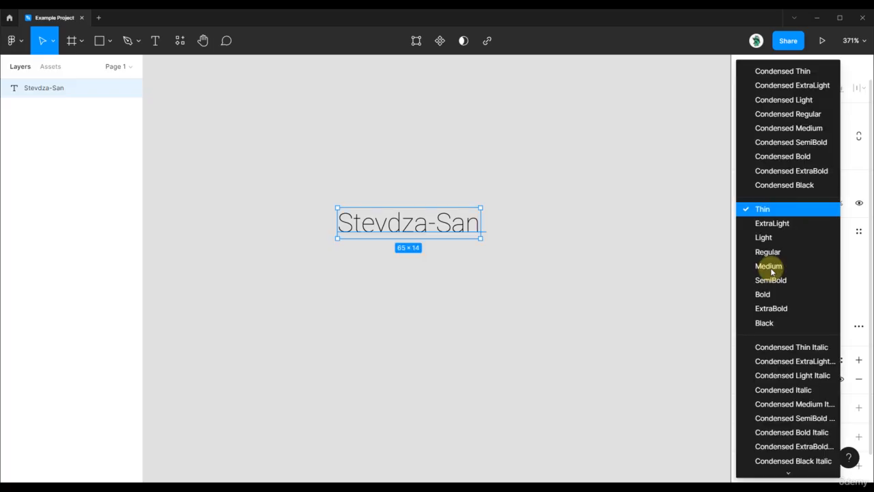
left_click(771, 267)
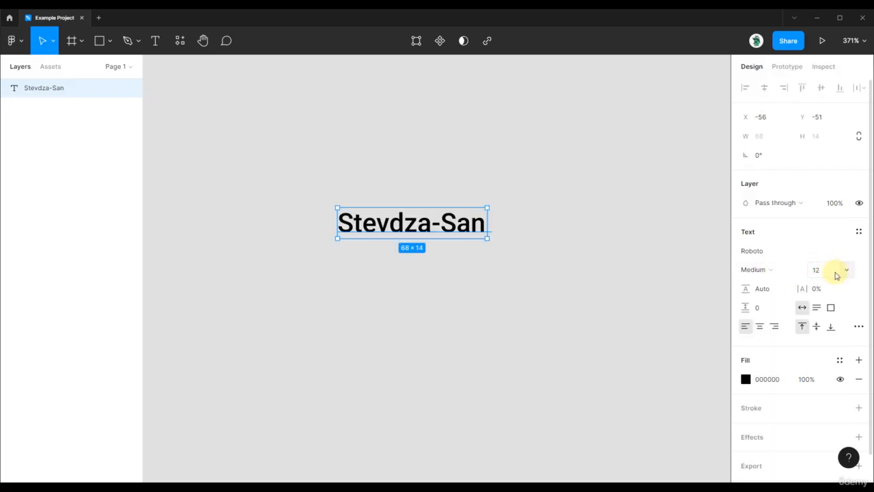
- Set the "Stevdza-San" text's font size to 18 and move it to about X -65, Y -50
left_click(845, 271)
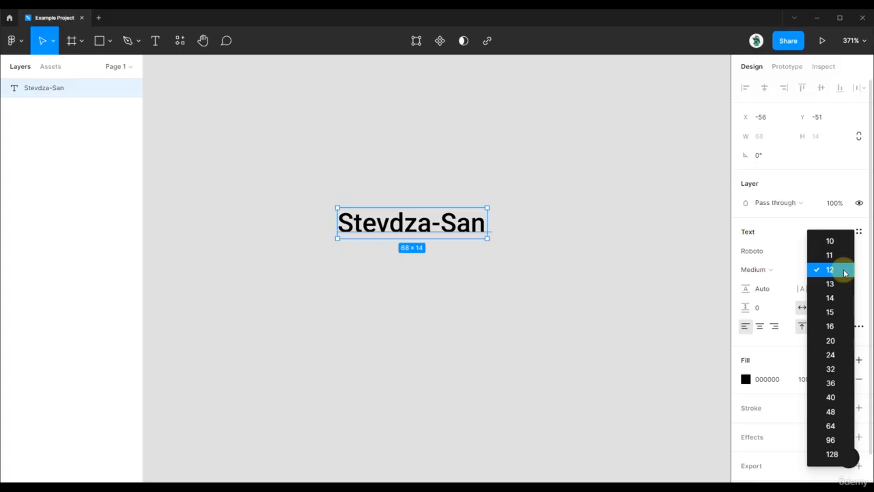
left_click(802, 276)
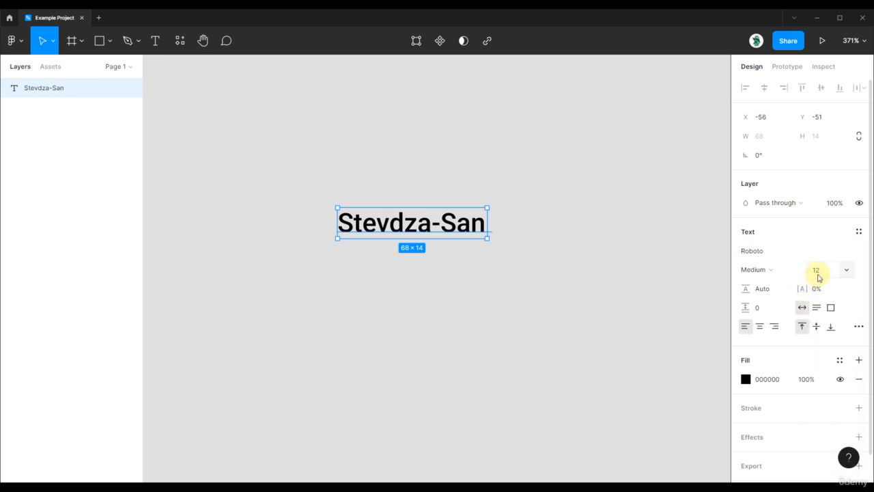
left_click(819, 276)
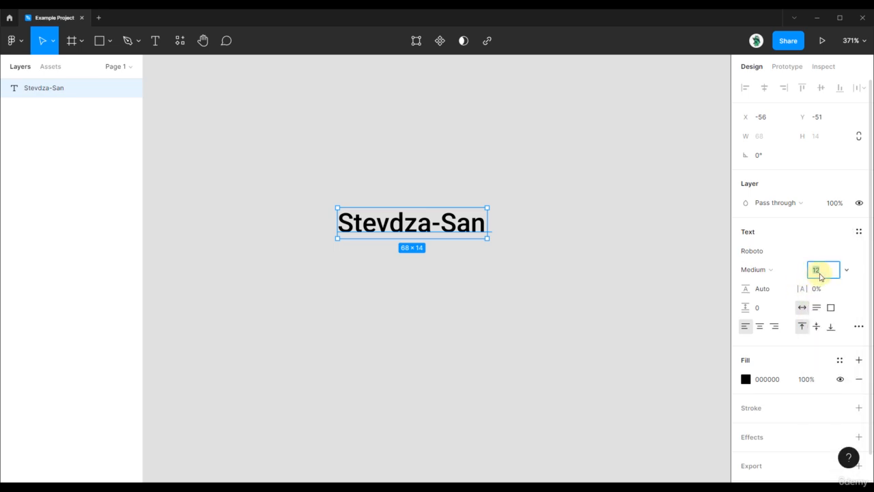
type("18")
key("Return")
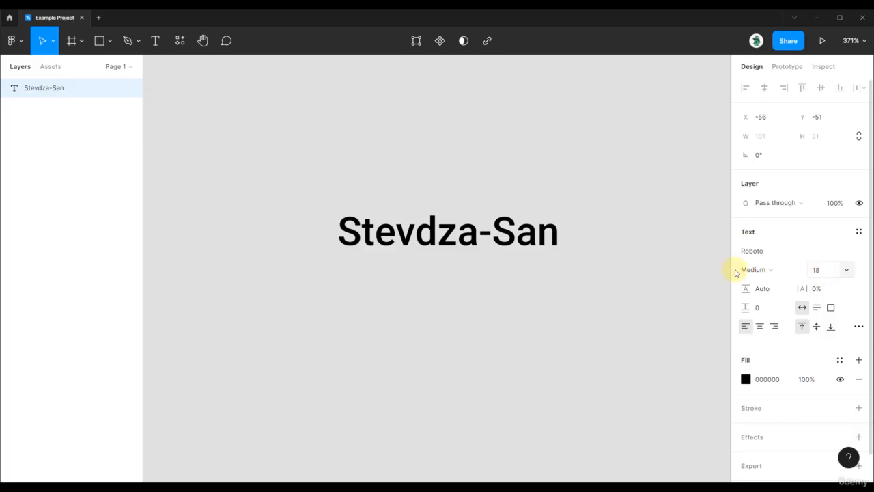
left_click_drag(418, 230, 403, 233)
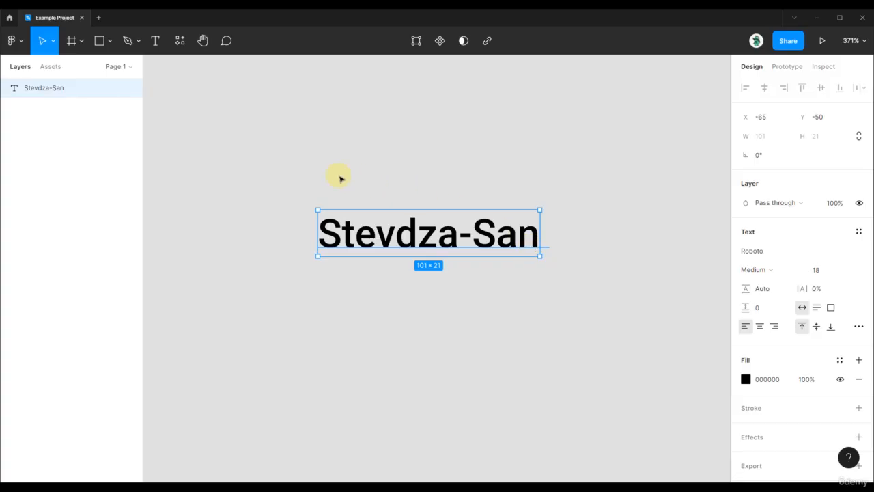
- Resize the text's bounding box with the Move tool to about 127 × 79
left_click(54, 44)
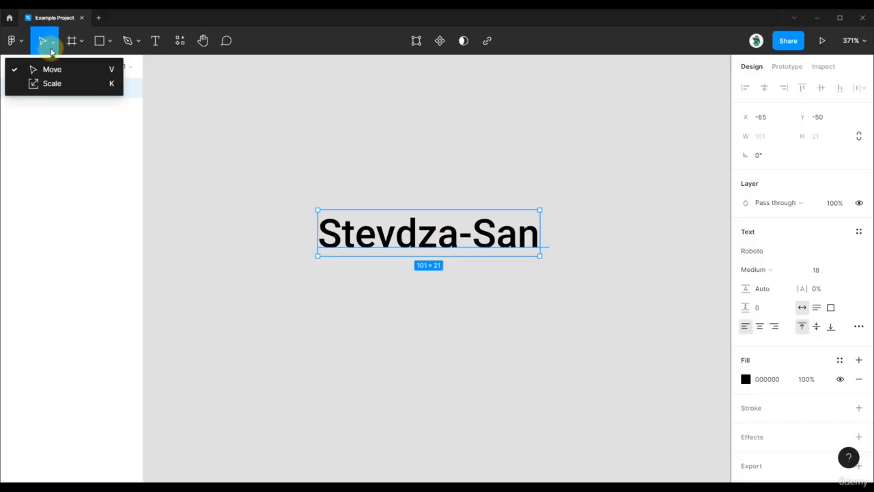
left_click(445, 187)
left_click(502, 234)
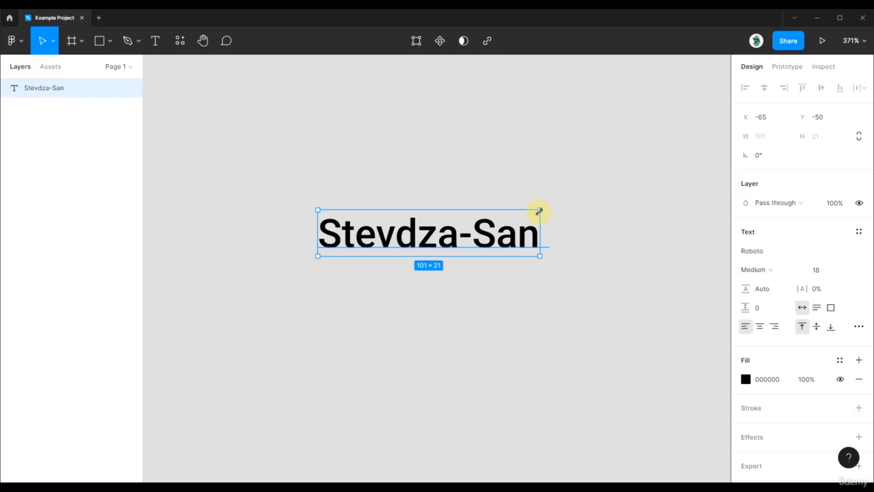
left_click_drag(540, 210, 502, 79)
left_click_drag(466, 80, 583, 82)
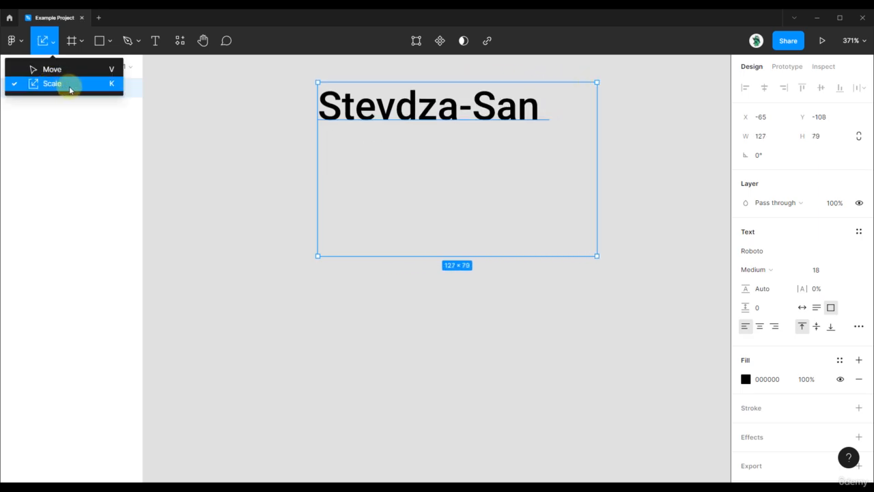
- Enlarge the text with the Scale tool to about 159 × 98.91 and return to the Move tool
left_click(90, 84)
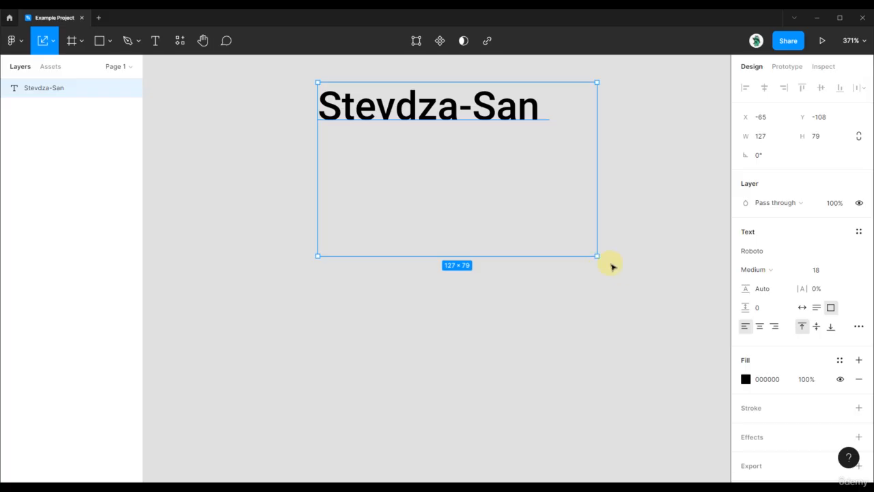
left_click_drag(596, 255, 666, 238)
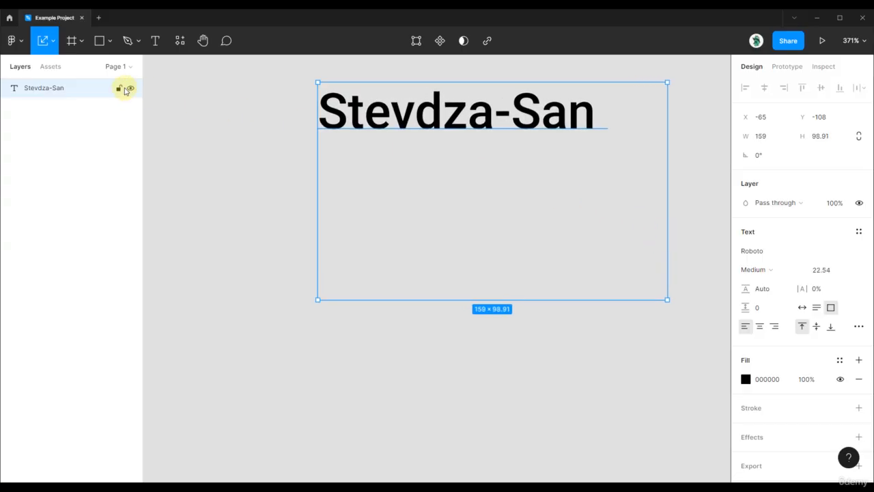
left_click(53, 41)
left_click(52, 68)
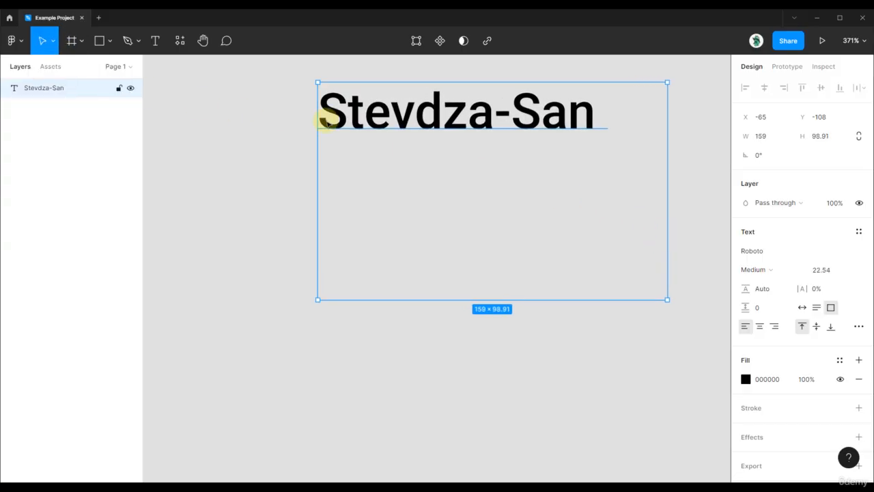
- Set the text to auto width with font size 18 and move it to about X -71, Y -57
left_click(802, 308)
left_click_drag(555, 130, 521, 232)
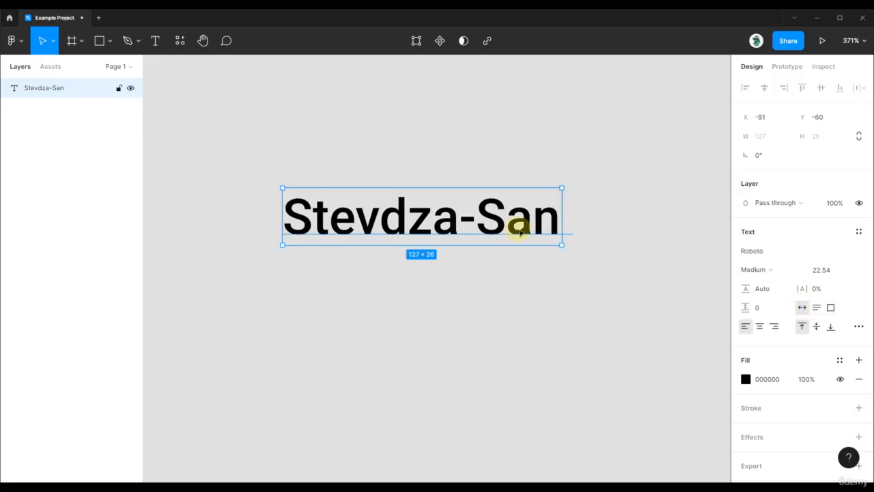
left_click(821, 271)
type("18")
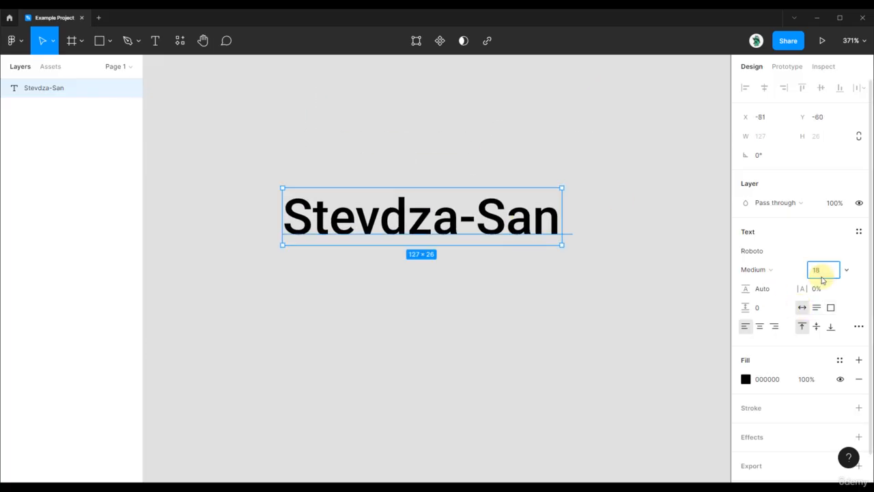
key("Return")
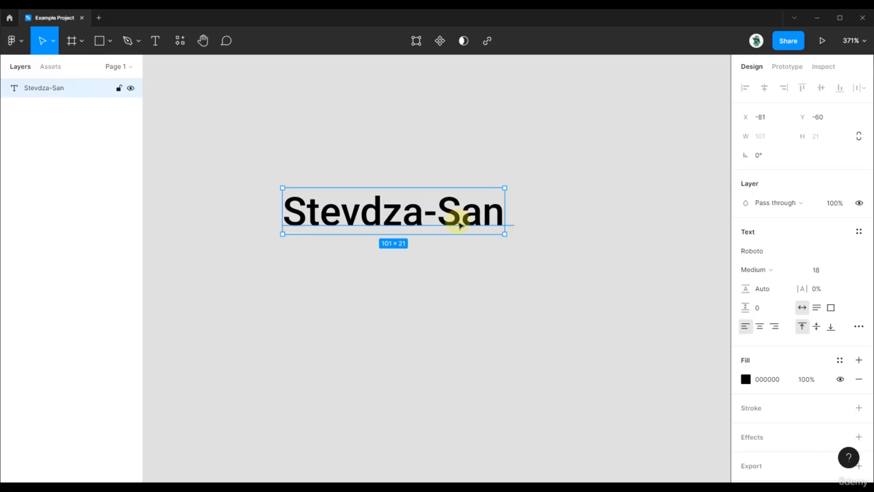
left_click_drag(456, 221, 484, 235)
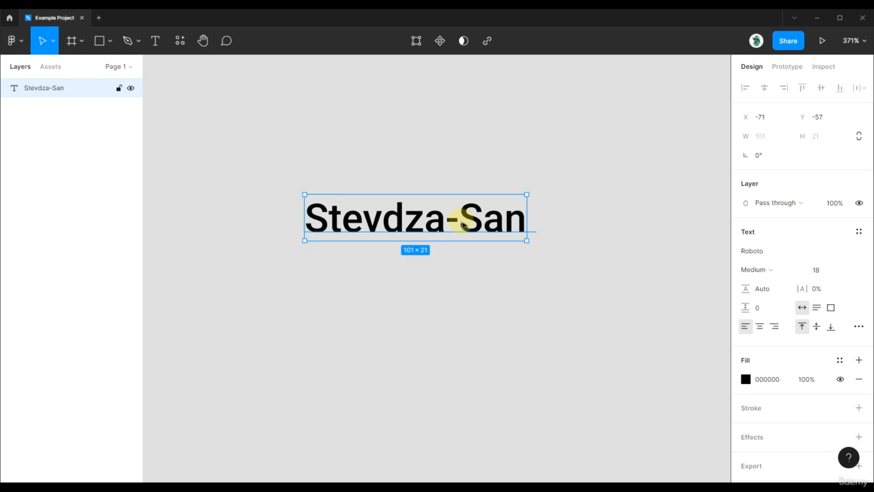
- Add a second line reading "Android" to the text and move the layer to about X -69, Y -77
double_click(520, 220)
left_click(535, 226)
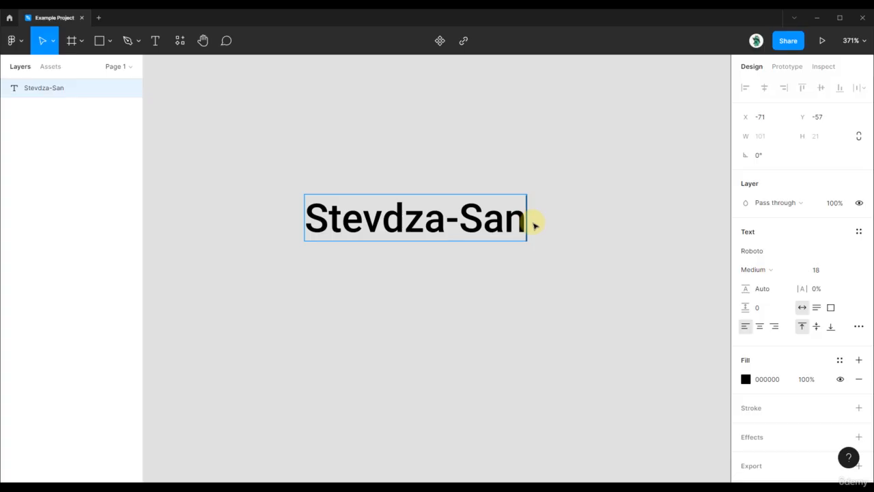
key("Return")
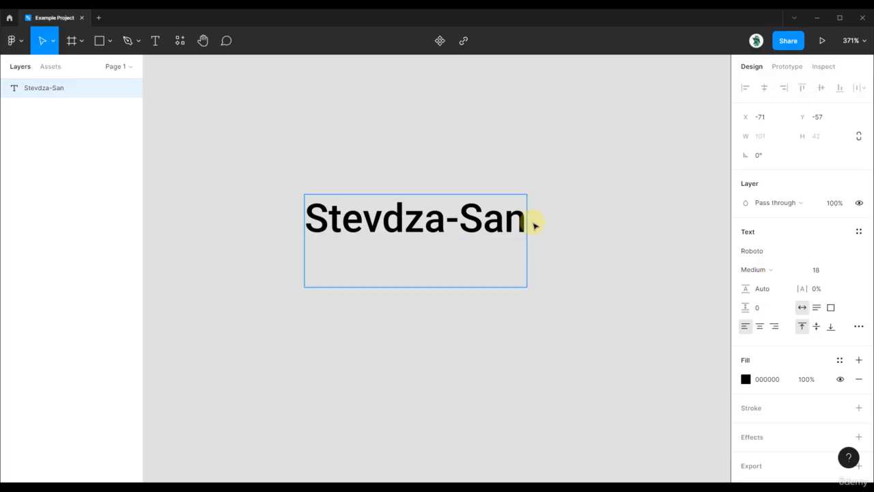
type("Android")
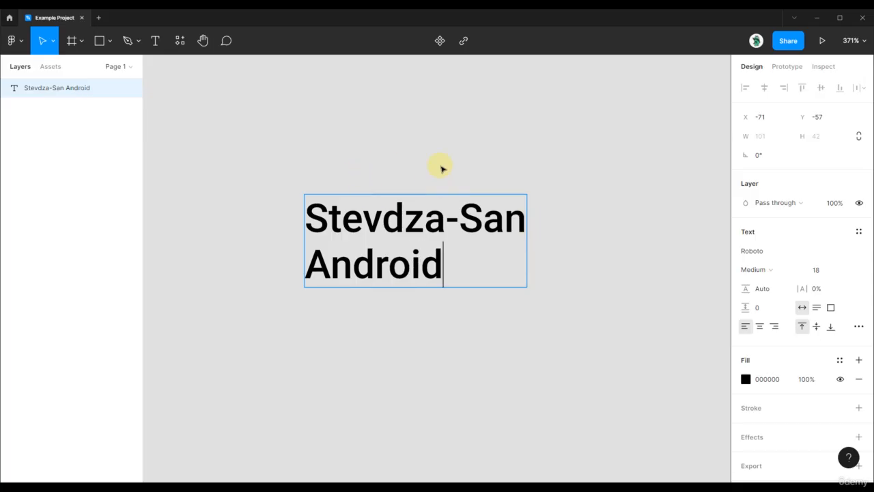
key("Escape")
left_click_drag(435, 219, 440, 175)
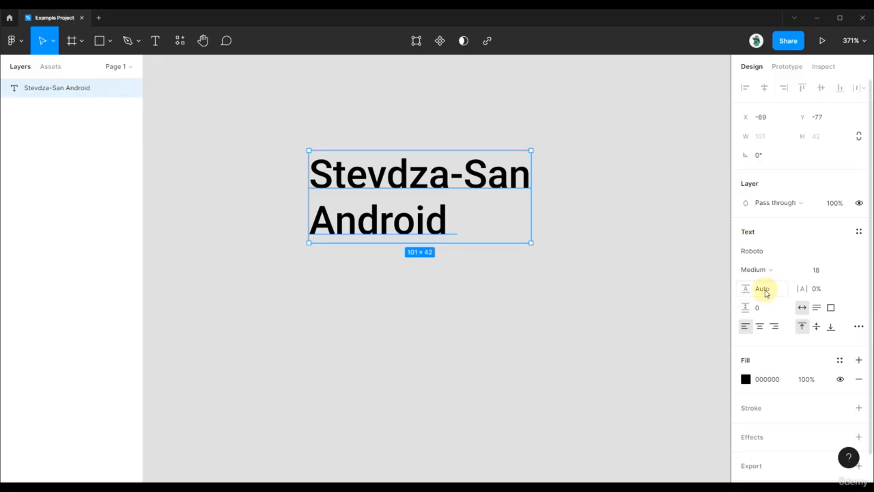
- Try line heights of 20 and 15 on the two-line text
left_click(748, 290)
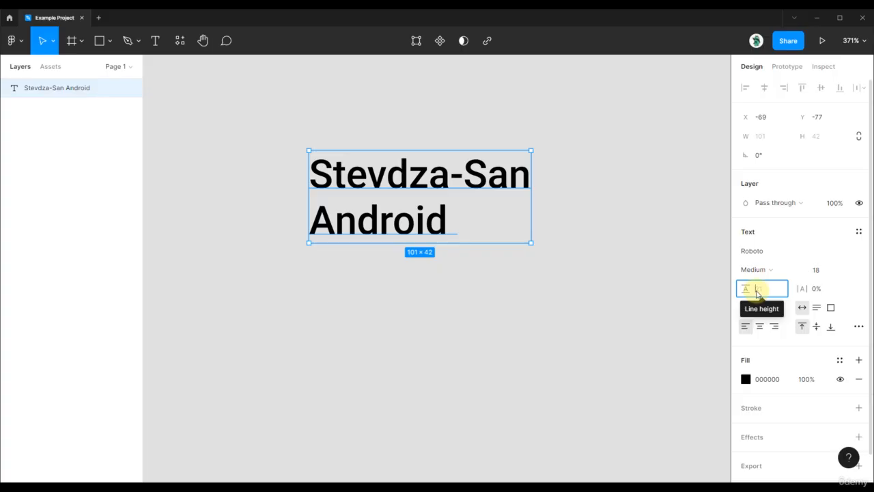
type("20")
key("Return")
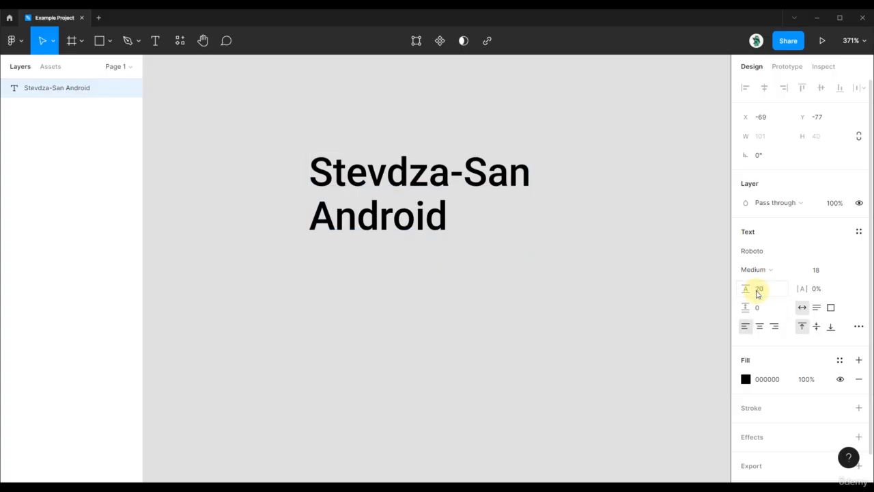
left_click(762, 292)
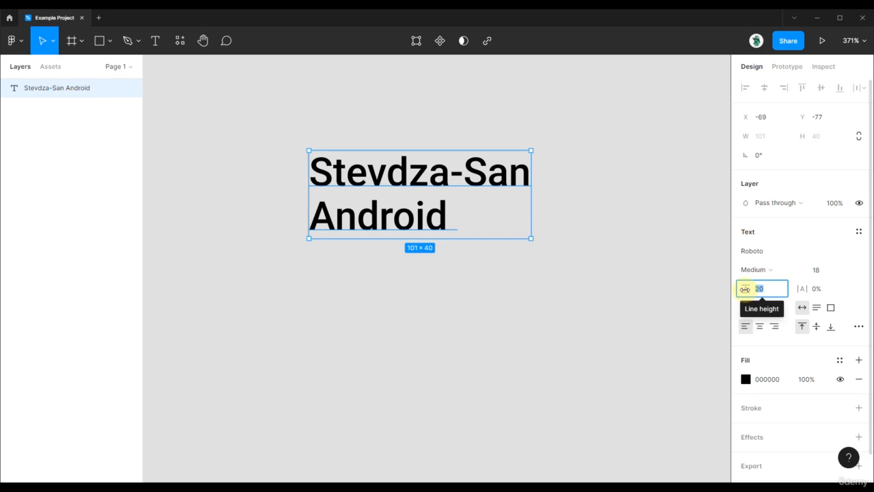
left_click_drag(744, 289, 741, 318)
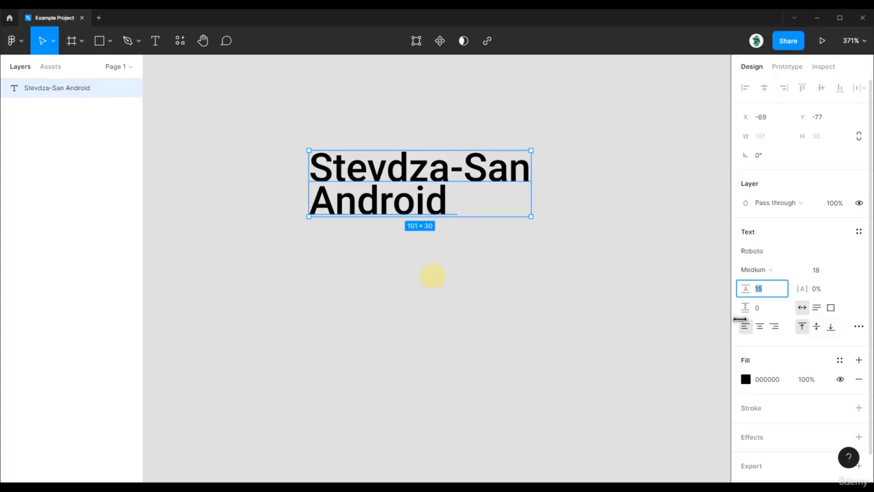
- Try a line height of 18.5 on the two-line text and set it back to Auto
left_click_drag(740, 319, 745, 321)
type("18.5")
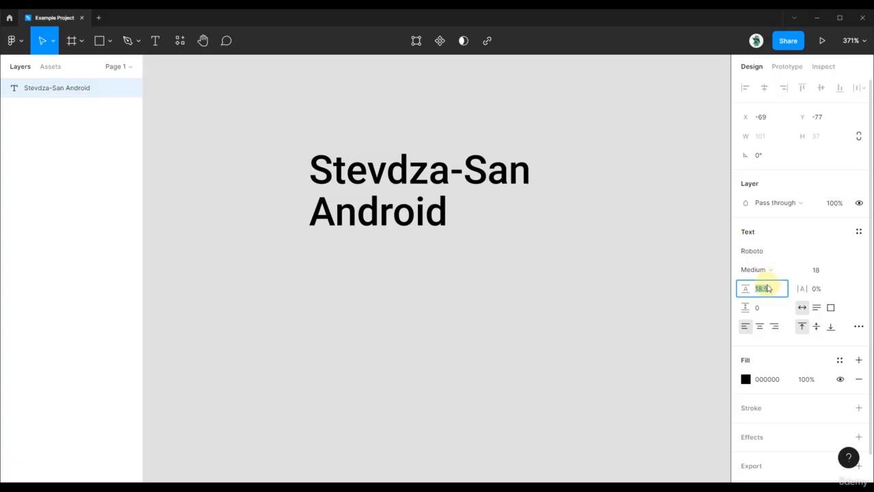
key("Return")
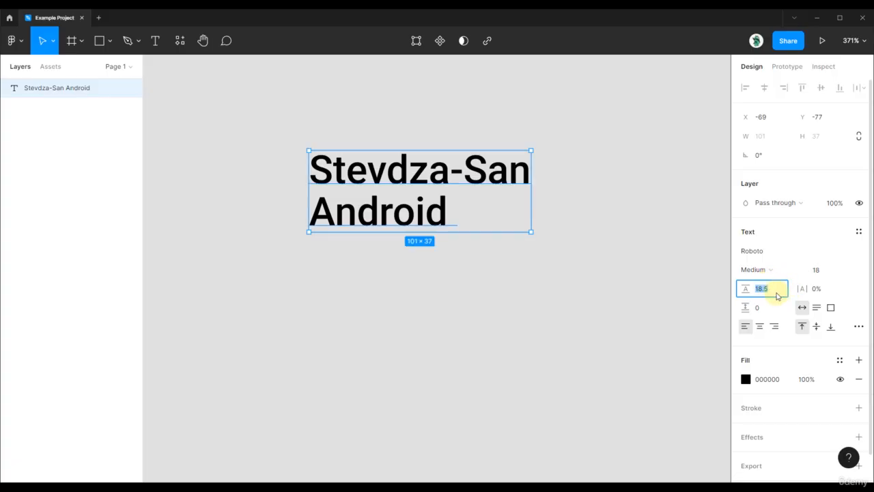
type("a")
key("Return")
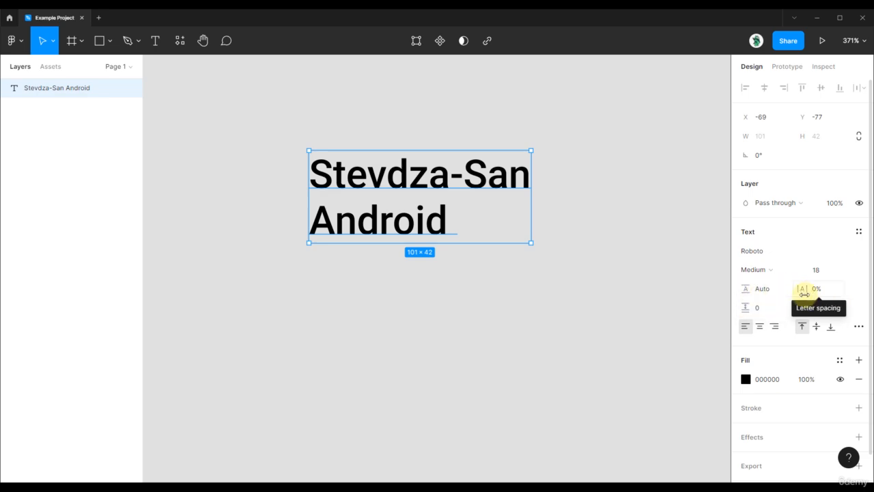
- Try a wider letter spacing on the two-line text and undo it
left_click_drag(804, 292, 837, 301)
left_click(697, 285)
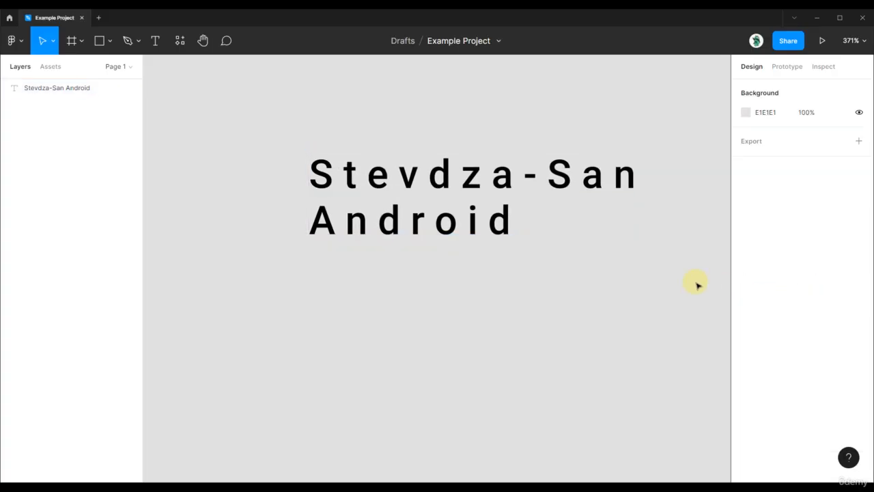
key("ctrl+z")
key("ctrl+z")
key("ctrl+z")
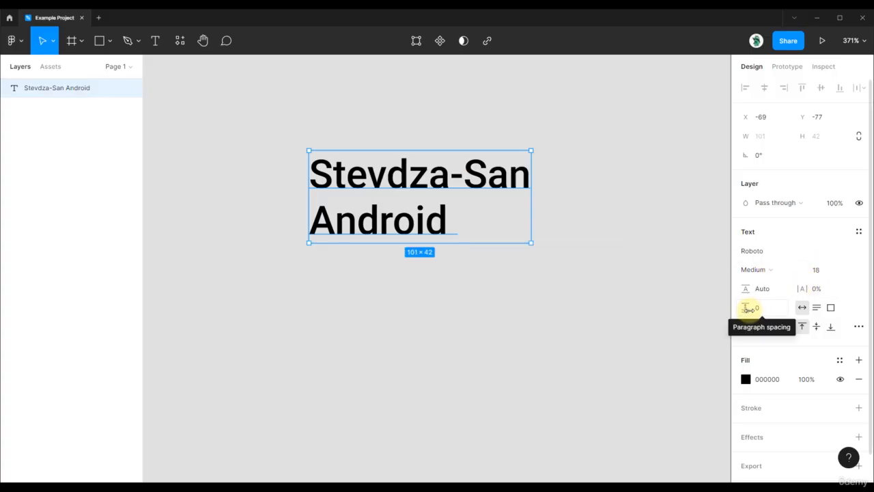
- Try a paragraph spacing of 16 on the two-line text and set it back to 0
left_click_drag(748, 308, 773, 311)
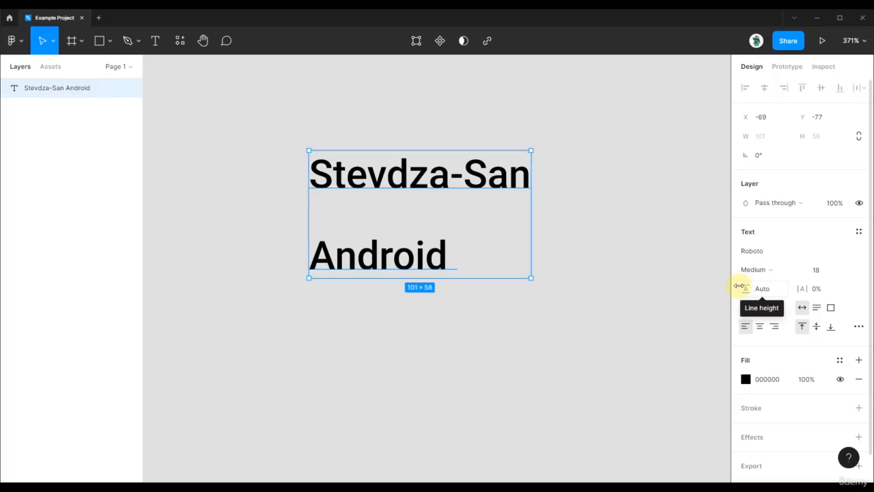
left_click(785, 314)
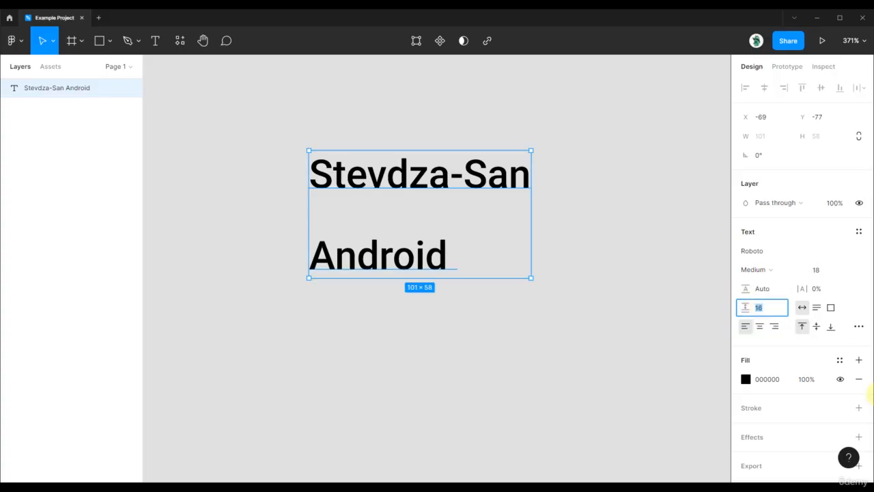
type("0")
key("Return")
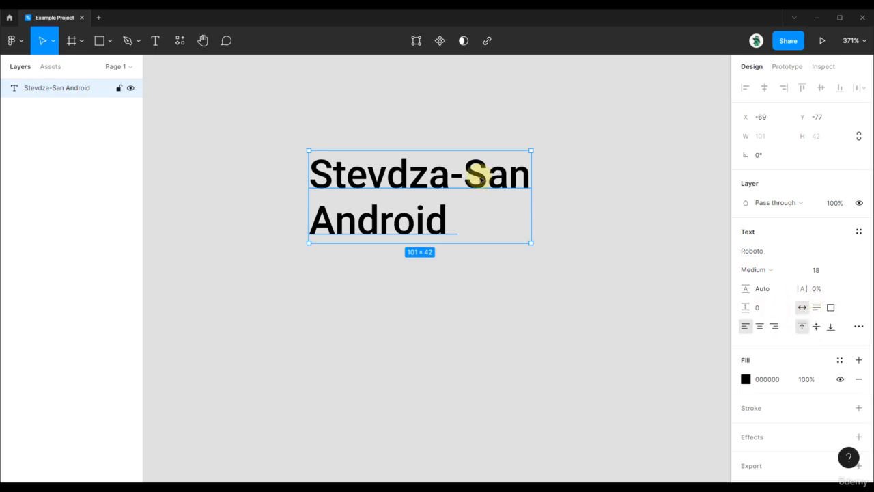
- Move the text to about X -126, Y -79 and append "asdsadadsadsadsa" to the "Android" line
left_click_drag(474, 174, 353, 170)
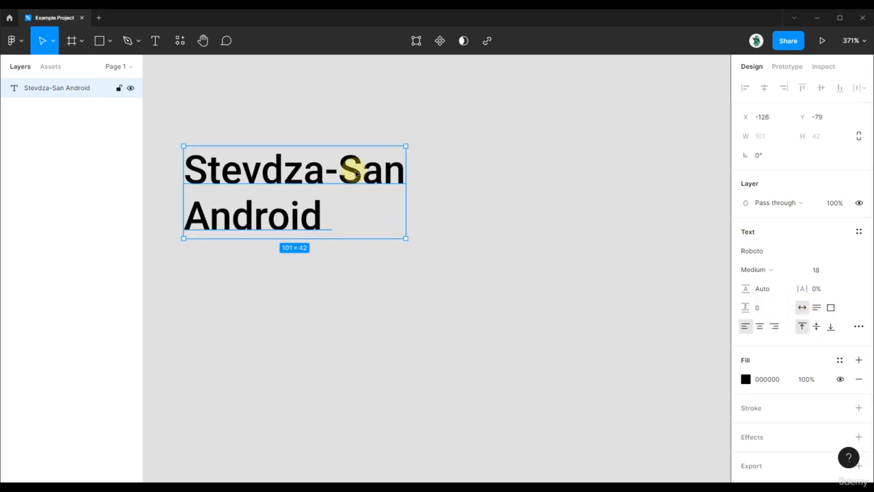
double_click(330, 227)
double_click(332, 203)
left_click(335, 205)
type("asd")
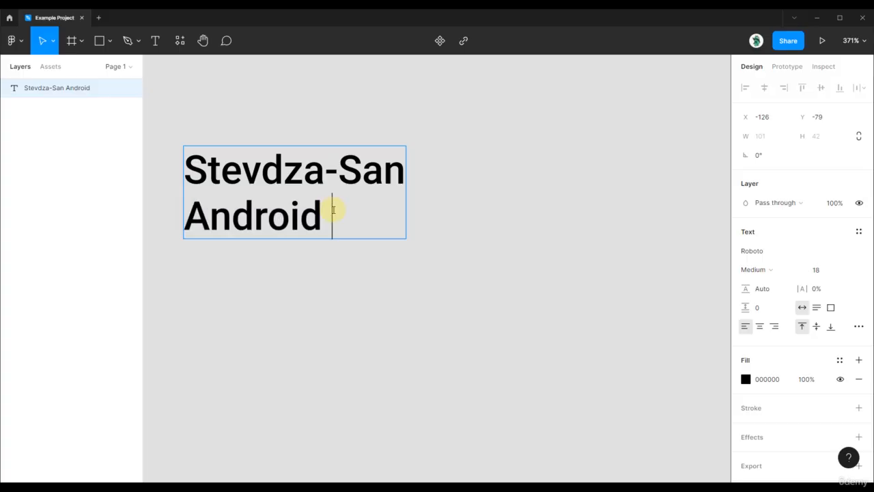
type("sadadsadsadsa")
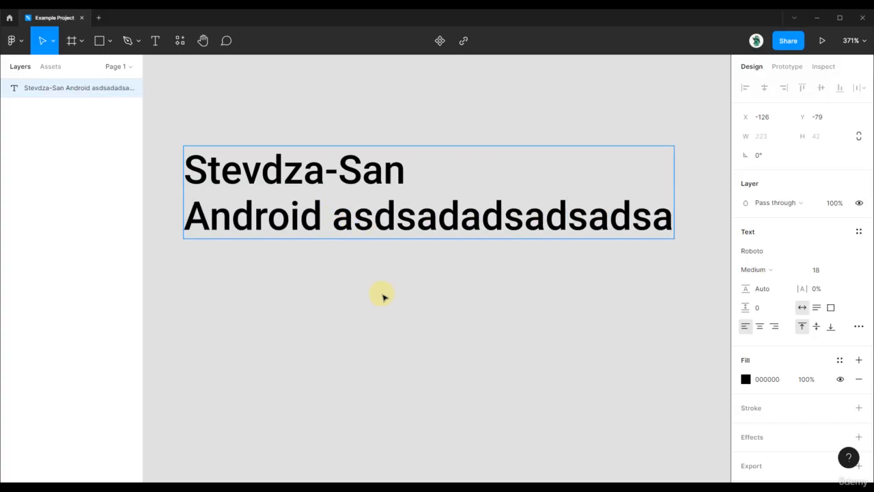
key("Escape")
scroll(386, 293, "down", 2)
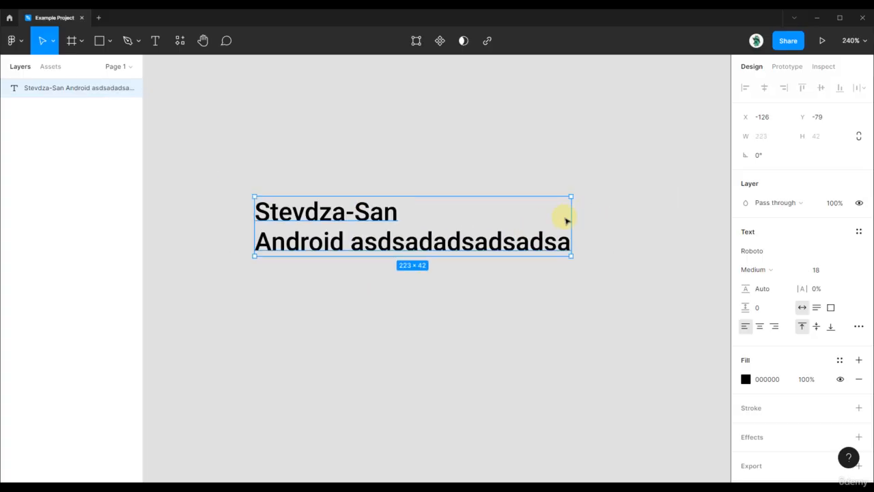
- Set the text's resizing to Auto height and extend the "Android" line with random filler letters until the text fills six lines
left_click(822, 309)
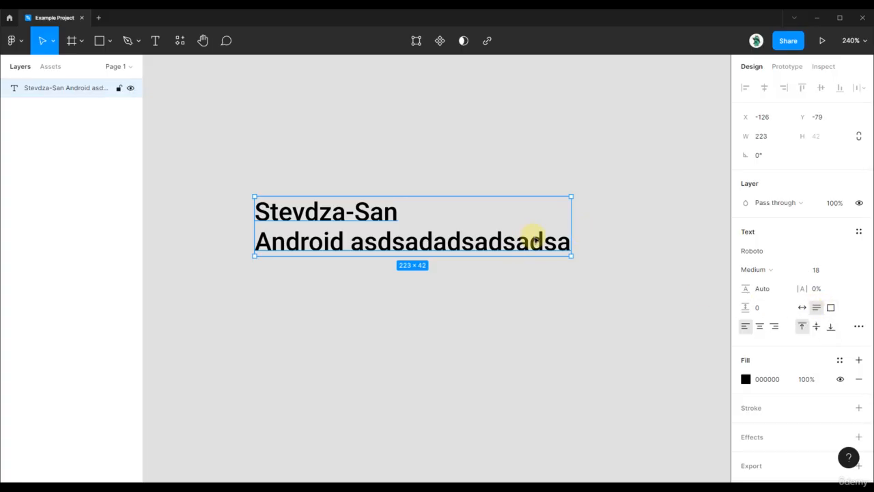
double_click(536, 239)
left_click(561, 242)
type("asdsdsadsads")
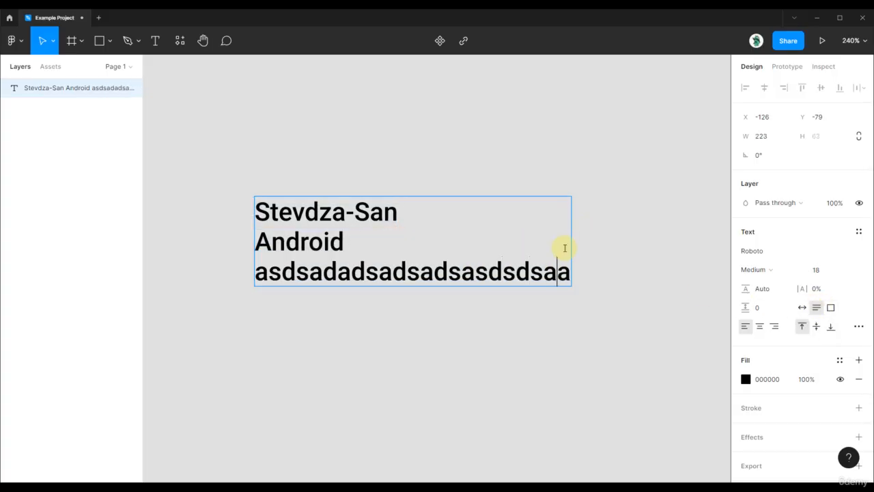
type("dsadasdsda")
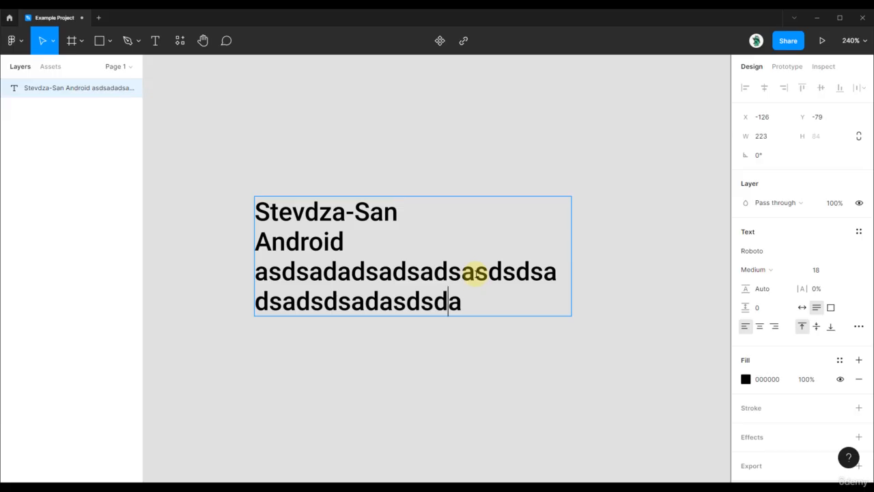
type("sda")
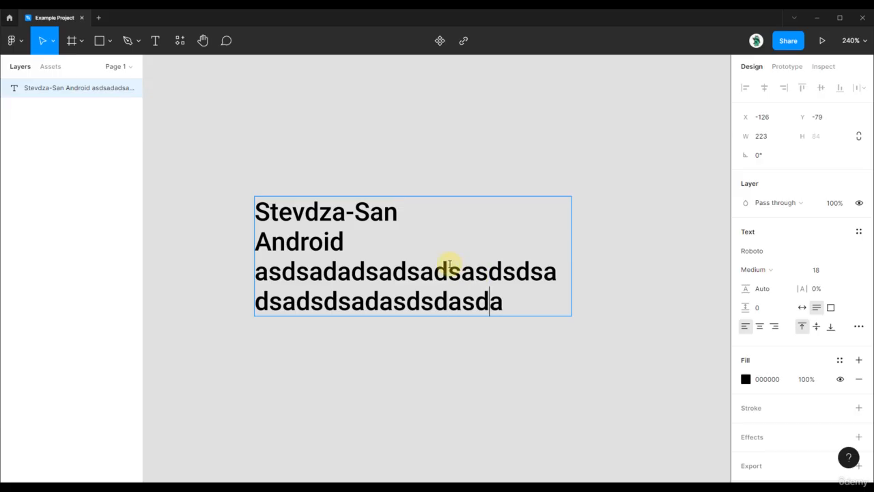
type("sdasd")
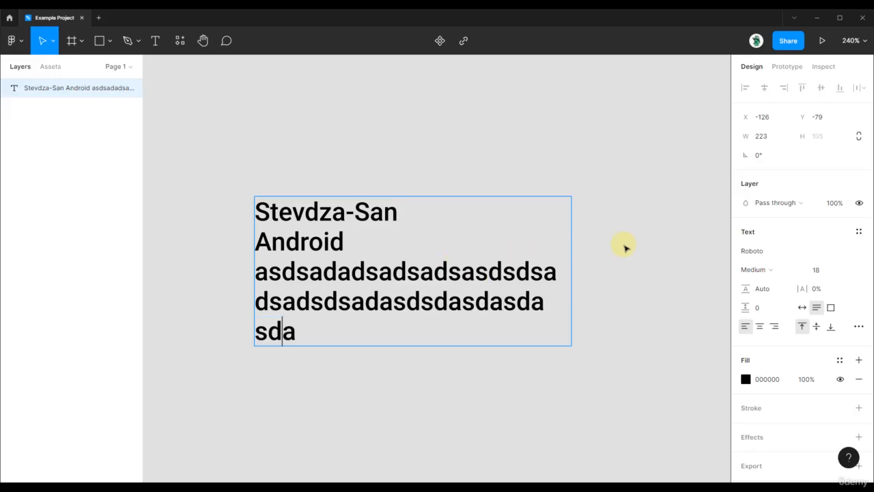
type("sadasdsdsaaasds")
type("asdsadasdasdsa")
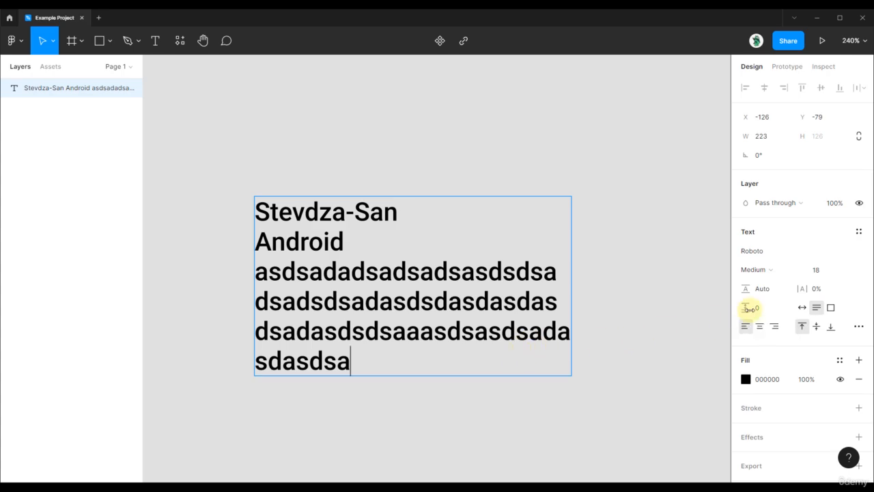
- Switch the text's resizing to Fixed size and append "sadsadaddasdssadsadsadsadas" so it runs past the box's lower edge
left_click(831, 308)
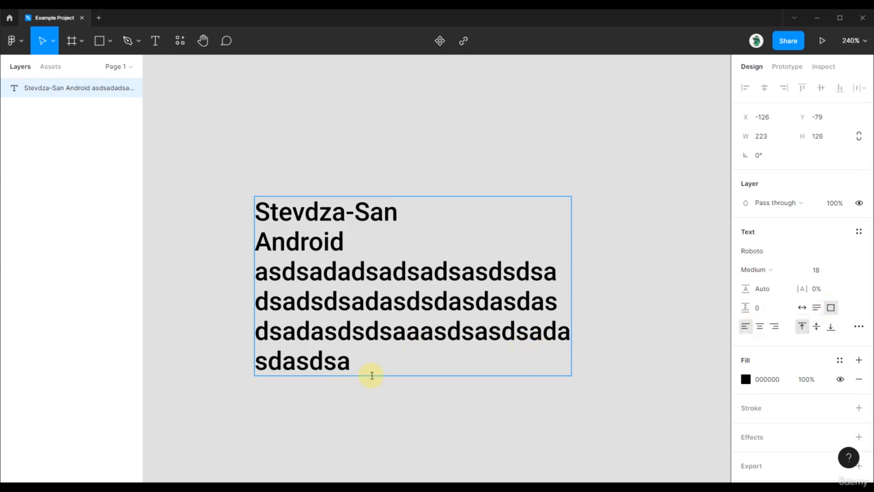
type("sadsadaddas")
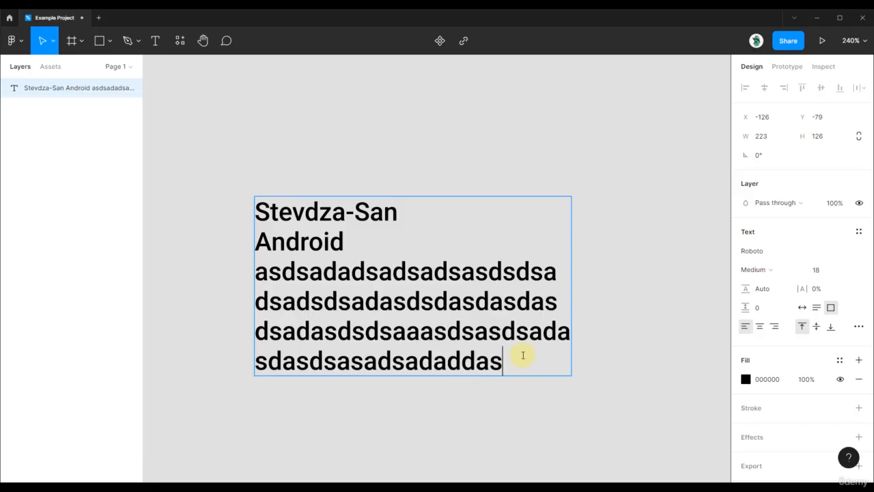
type("dssadsadsadsadas")
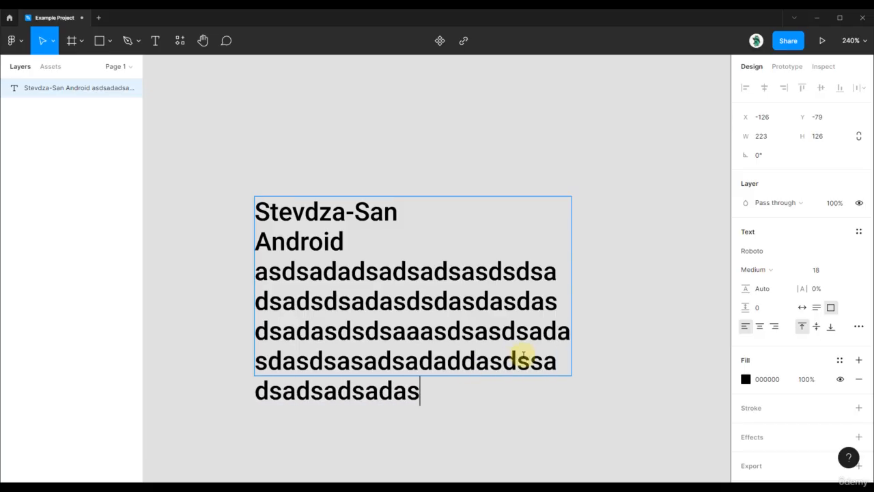
key("Escape")
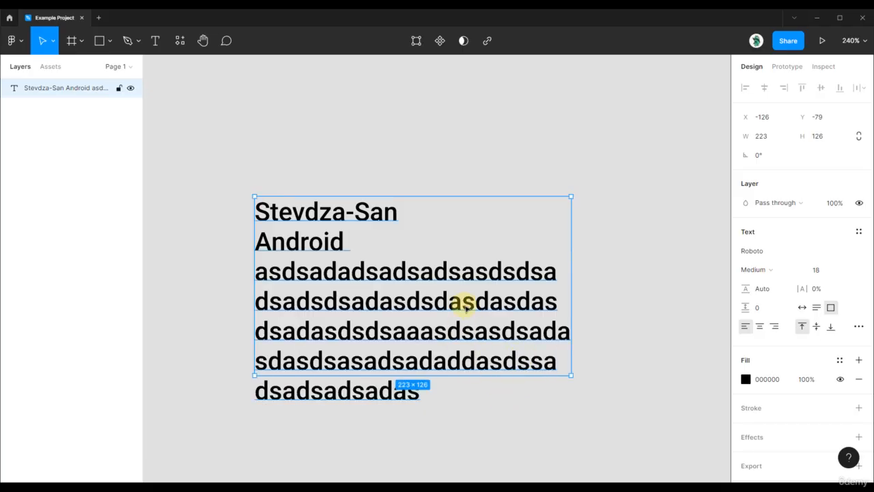
- Move the text layer up to about X -122, Y -96
key("Up")
key("Up")
key("Up")
key("Up")
key("Up")
key("Up")
key("Up")
left_click_drag(455, 301, 460, 288)
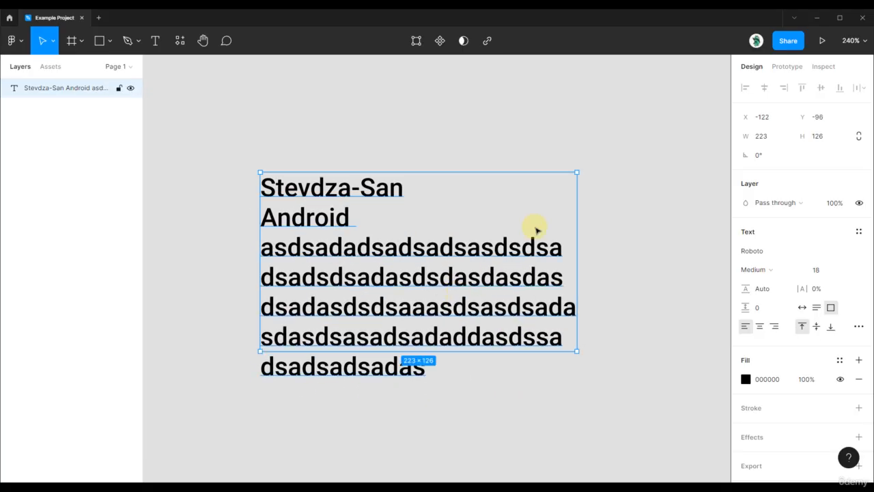
- Extend the fixed-size text box downward to a height of about 148 so it encloses the overflowing line
left_click(763, 139)
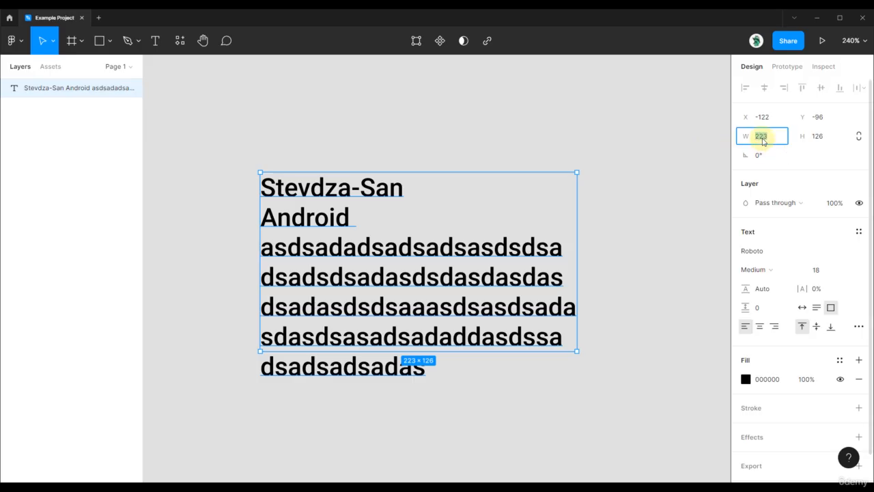
left_click(542, 350)
left_click_drag(543, 350, 539, 382)
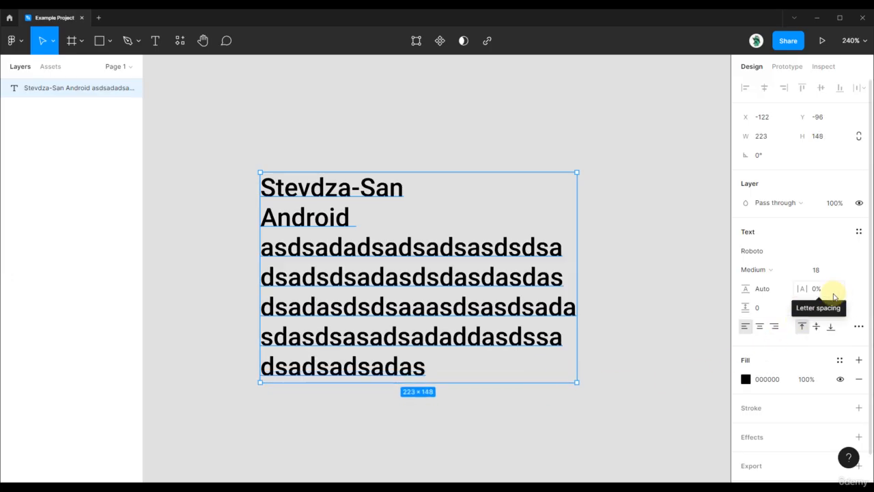
- Delete the end of the filler text so that the fourth line reads "dsadsdsadasd"
double_click(433, 367)
left_click_drag(433, 366, 430, 280)
key("BackSpace")
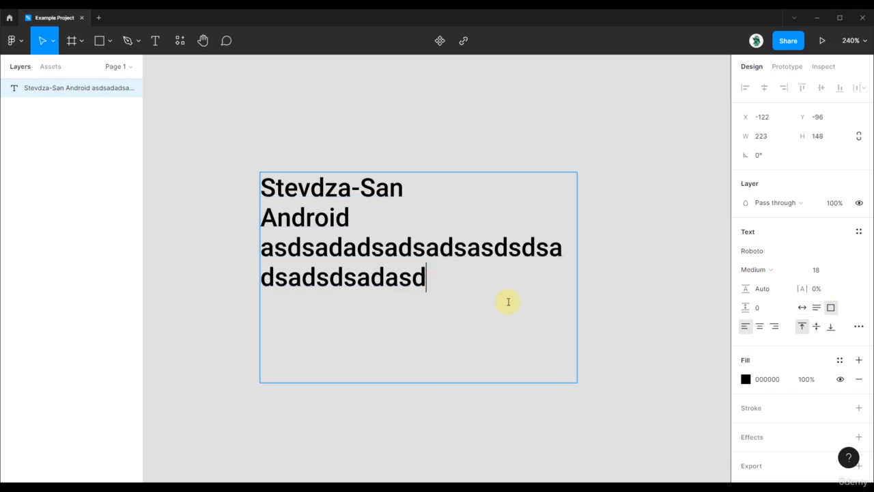
- Try centre and right horizontal alignment on the text and set it back to left alignment
left_click(761, 328)
left_click(774, 328)
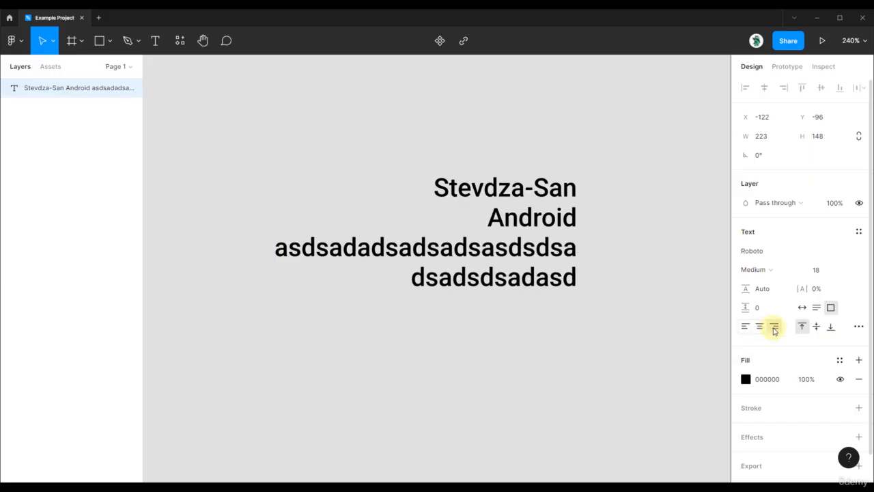
left_click(745, 327)
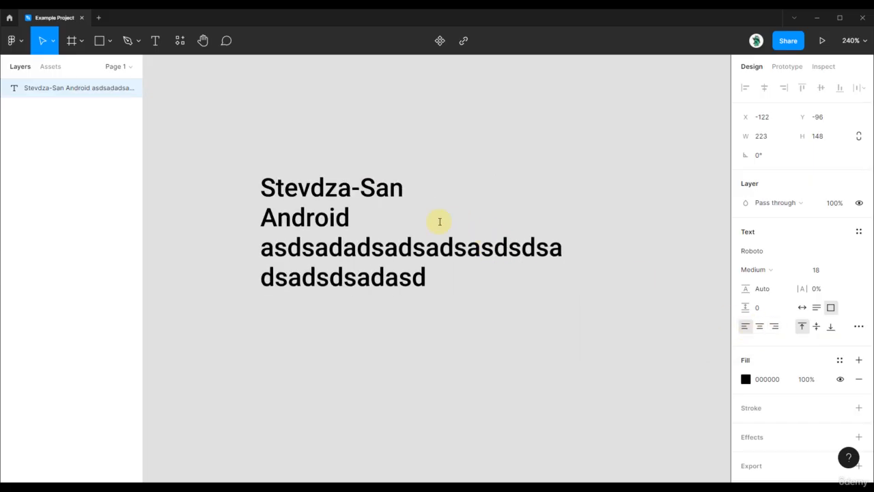
left_click(395, 298)
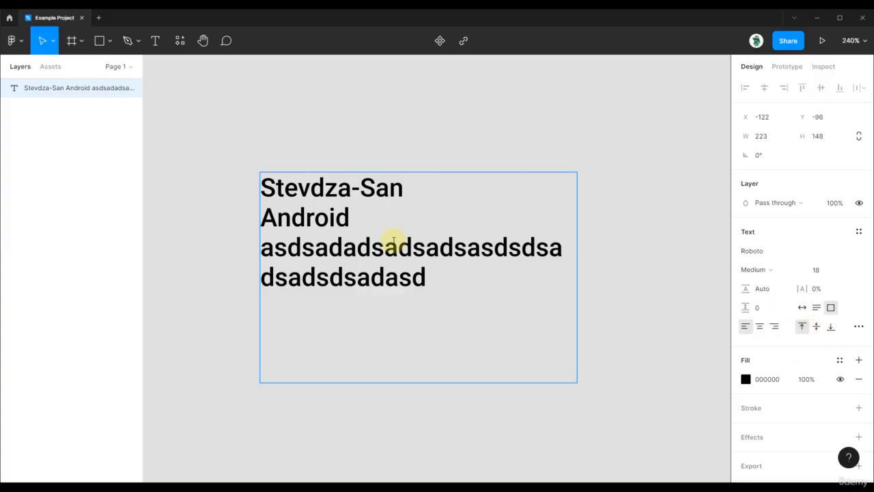
- Try middle and bottom vertical alignment on the text and set it back to top alignment
left_click(817, 328)
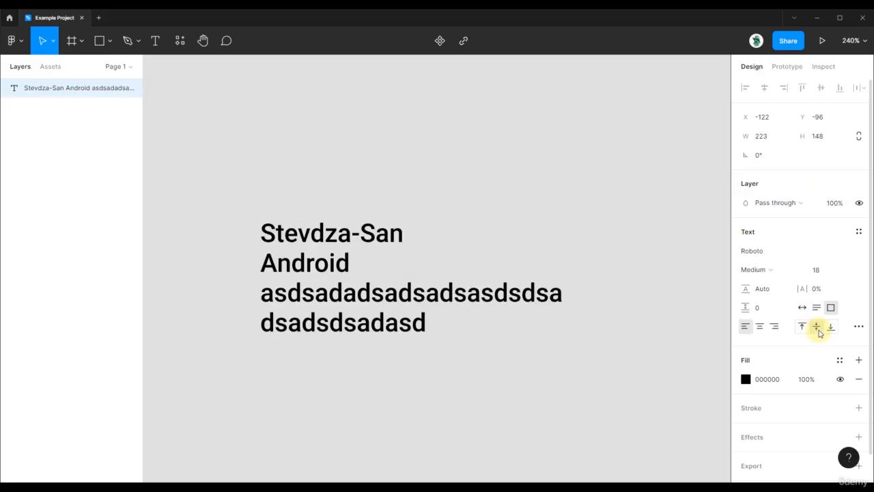
left_click(829, 327)
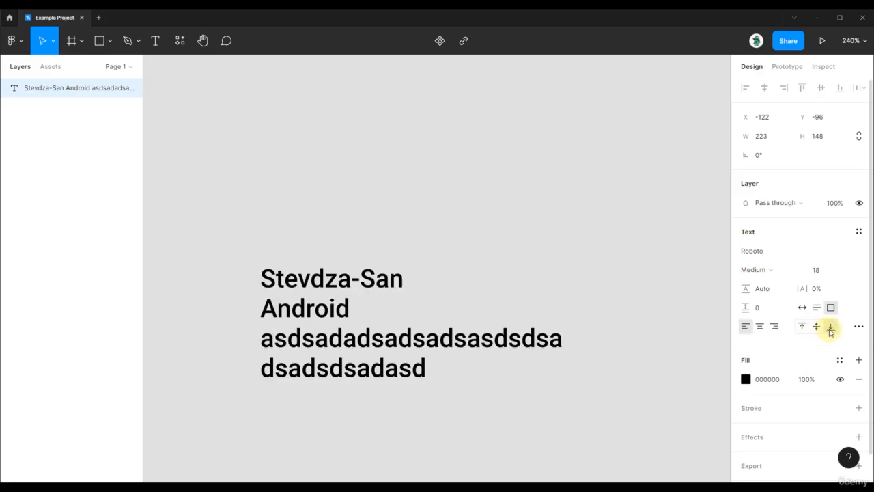
double_click(421, 293)
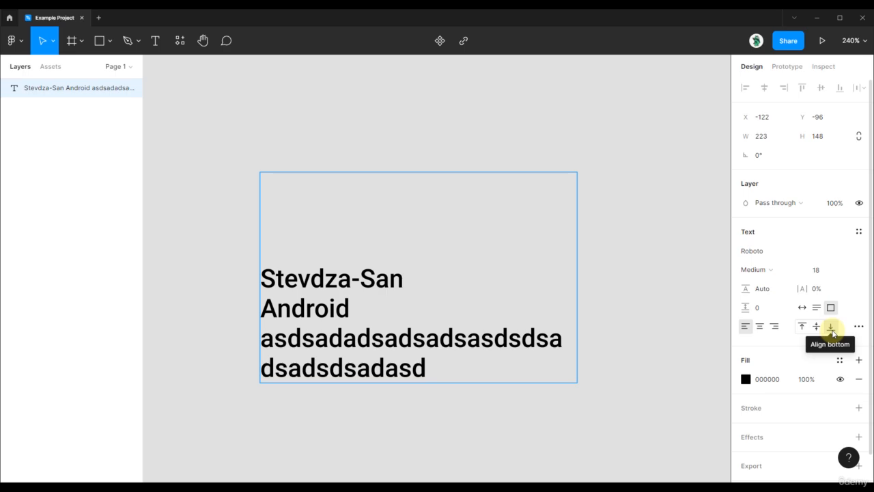
left_click(803, 327)
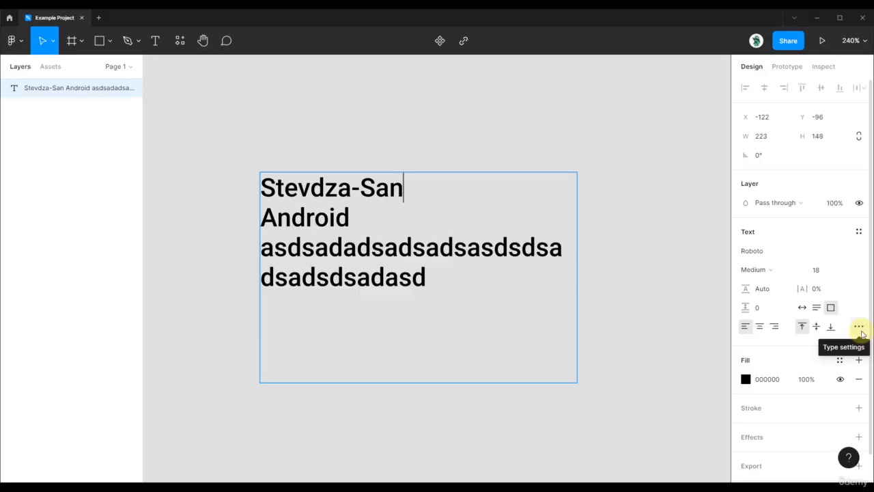
- Try Truncate text resizing while shrinking the box to about 208 × 64, and switch the resizing to Auto height
left_click(860, 328)
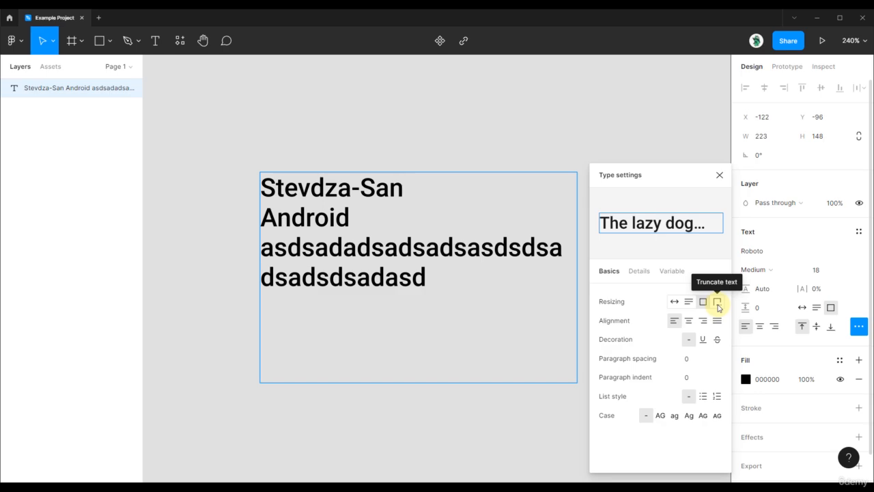
left_click(718, 308)
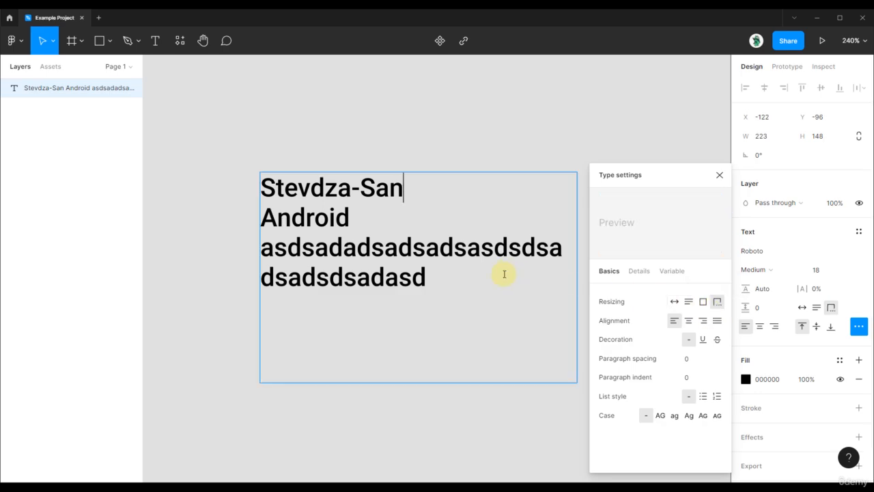
left_click(361, 376)
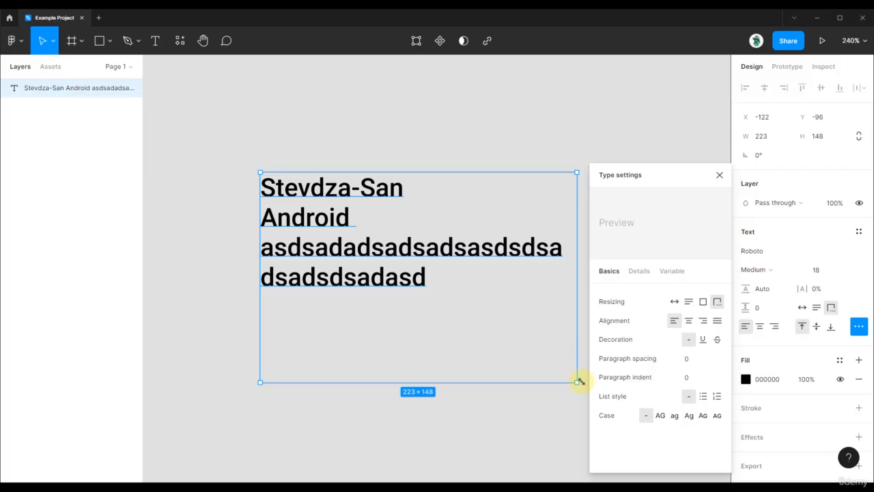
left_click_drag(577, 382, 567, 261)
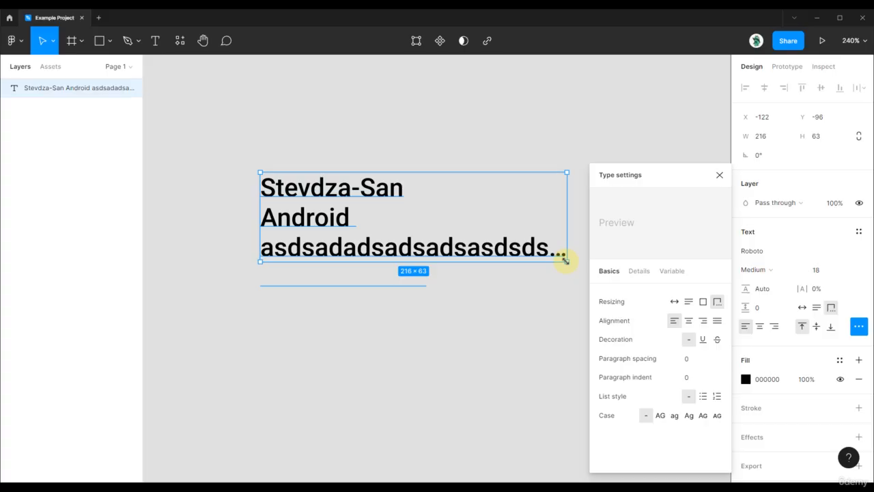
mouse_move(565, 260)
left_mouse_down()
mouse_move(515, 256)
mouse_move(555, 264)
left_mouse_up()
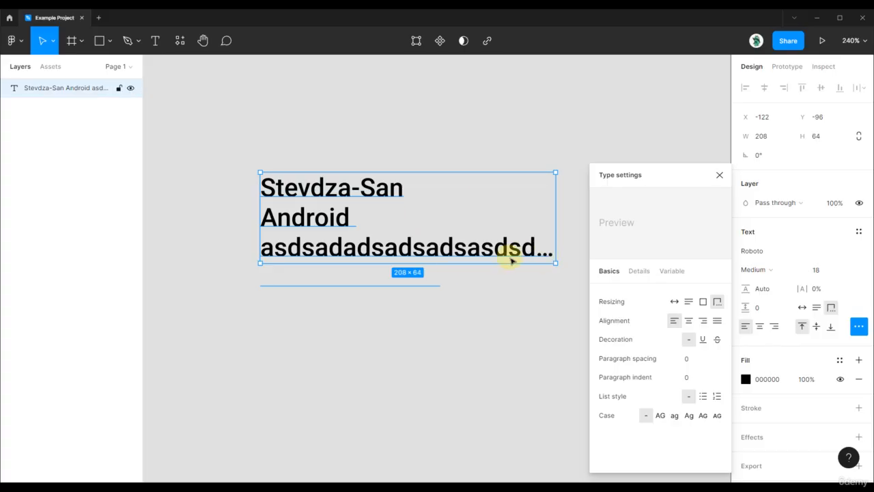
left_click(687, 302)
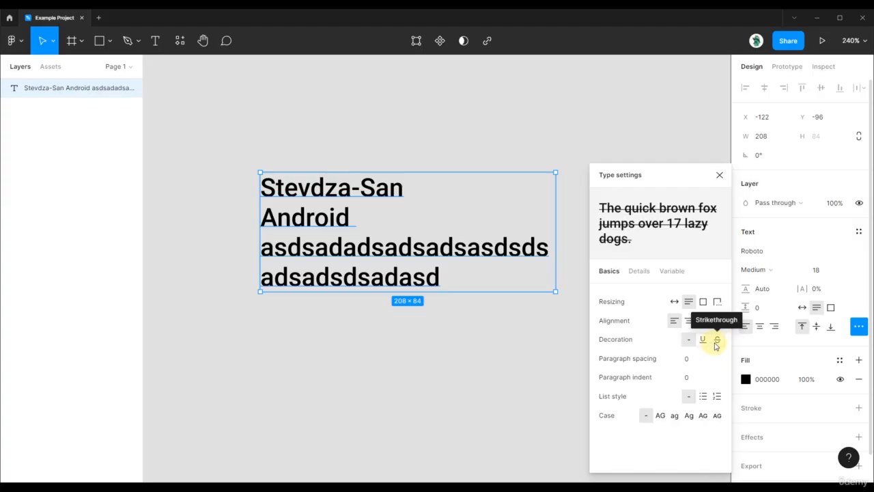
- Try the Strikethrough decoration on the text and set the decoration back to none
left_click(716, 343)
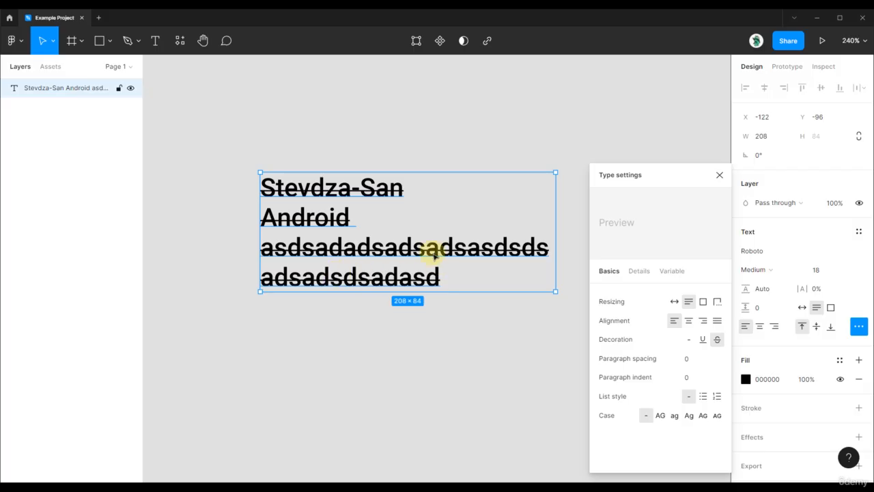
left_click(688, 340)
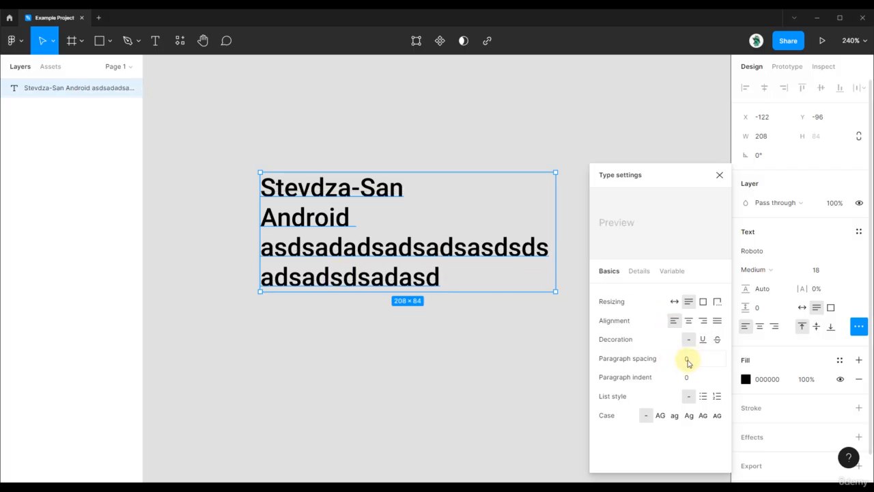
mouse_move(684, 378)
left_mouse_down()
mouse_move(703, 378)
mouse_move(668, 378)
left_mouse_up()
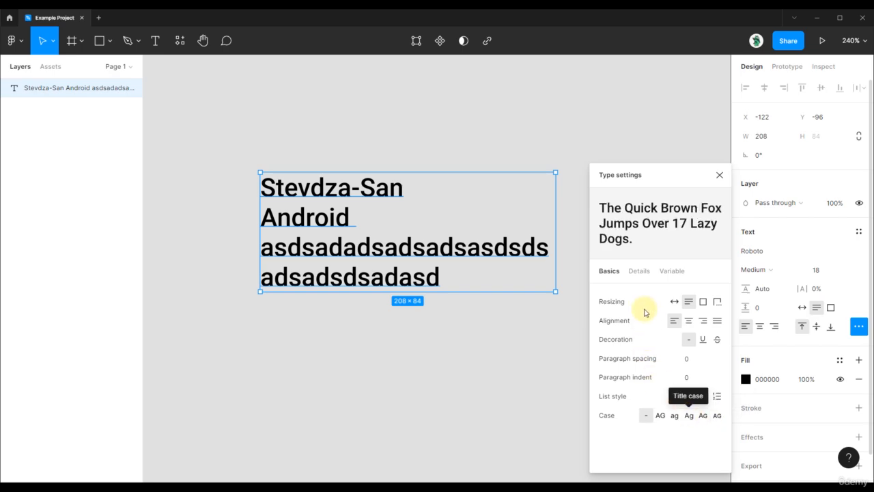
- In the detailed type settings, apply the superscript position to the letters "dadsa" in the third line
left_click(641, 271)
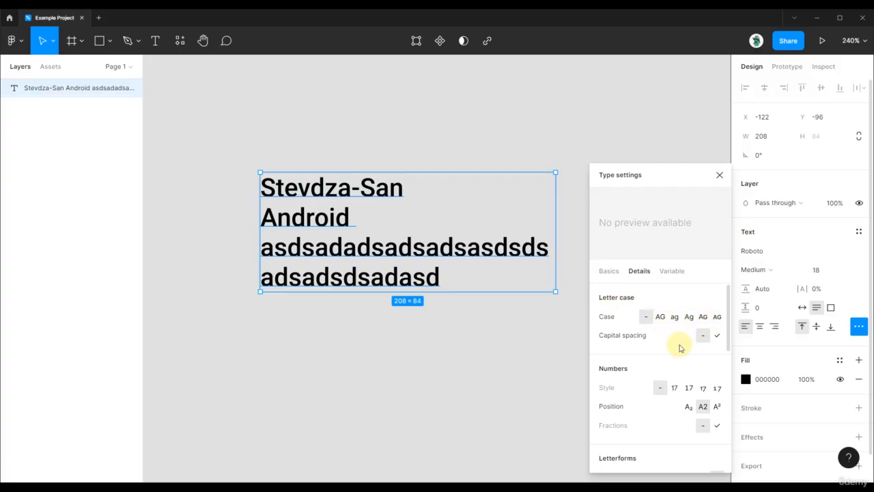
scroll(642, 357, "down", 2)
scroll(642, 356, "down", 2)
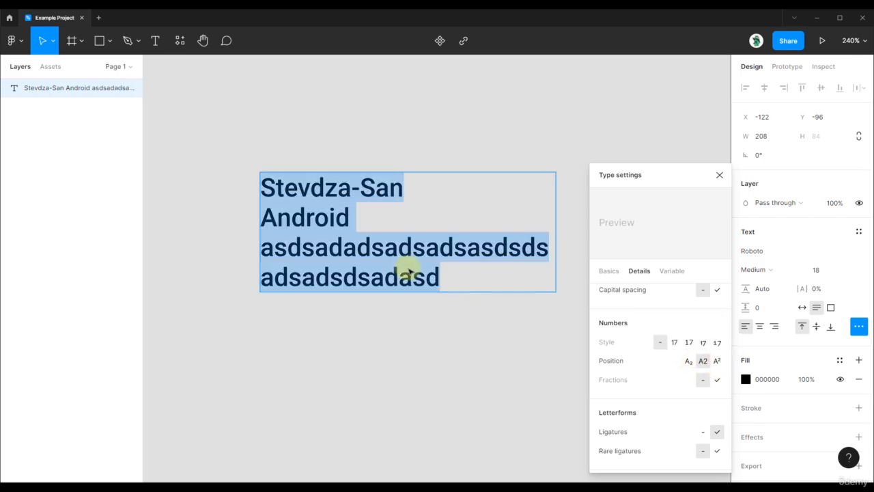
left_click(398, 249)
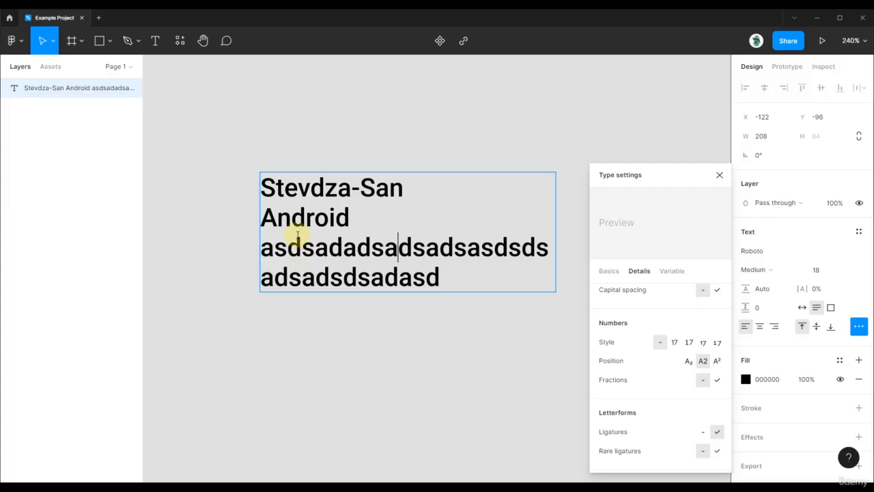
left_click_drag(329, 249, 399, 250)
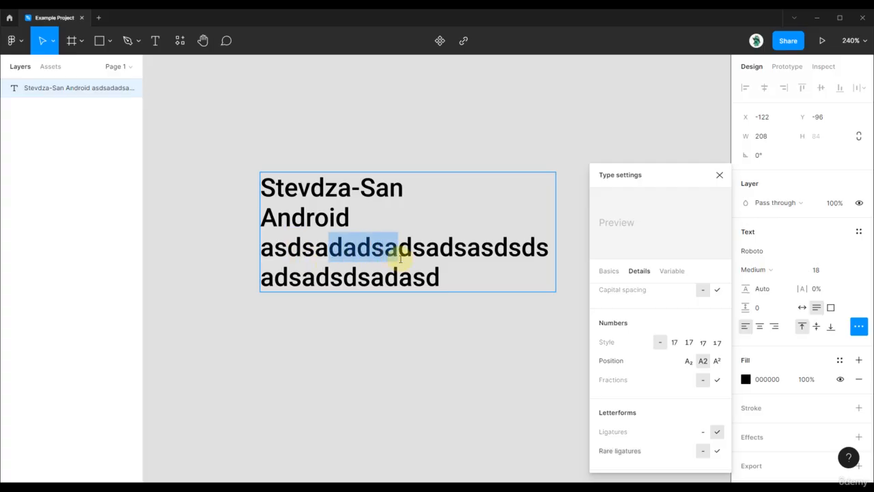
left_click(718, 364)
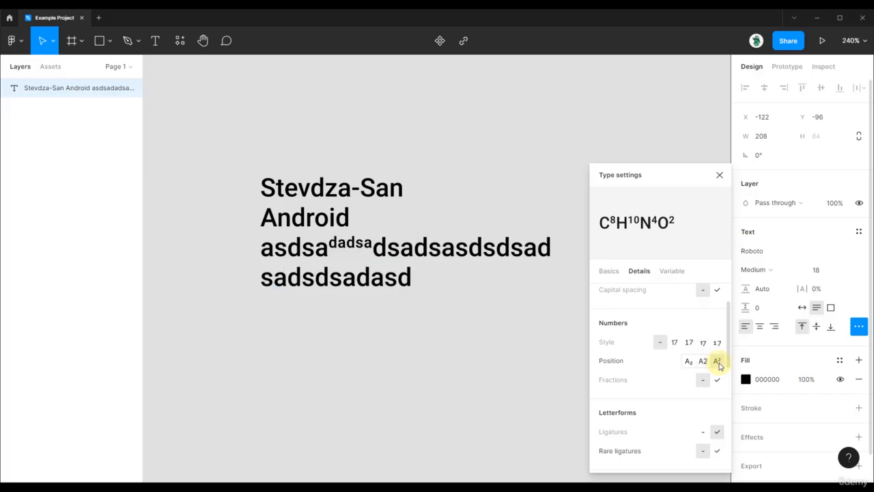
- Try the subscript position on the letters "dadsa", set them back to normal position, and look through the remaining detail settings
left_click(687, 362)
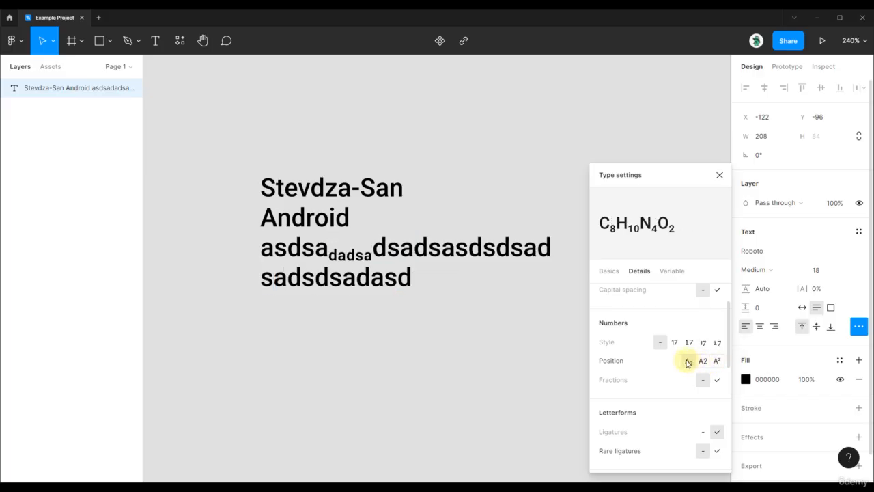
left_click(702, 362)
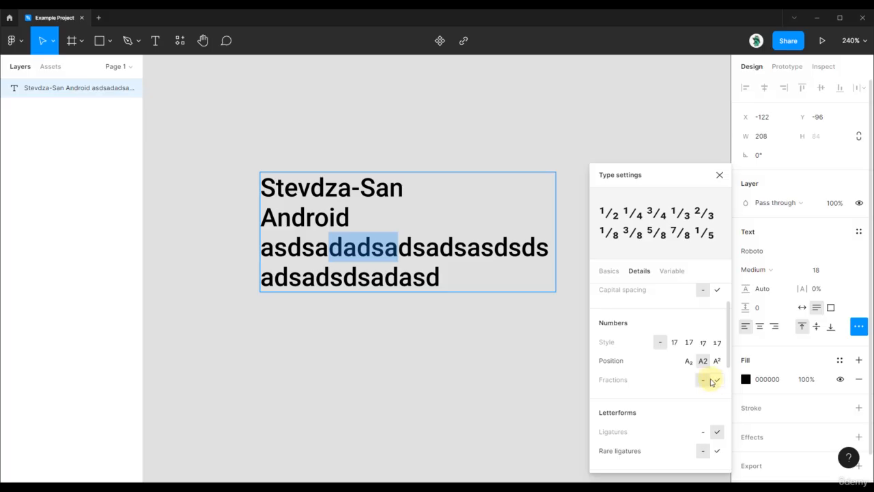
scroll(700, 384, "down", 5)
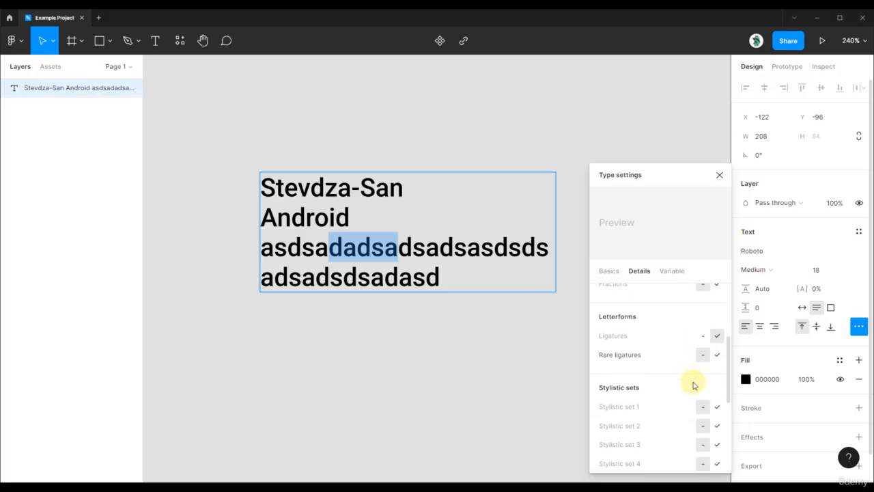
scroll(694, 386, "down", 4)
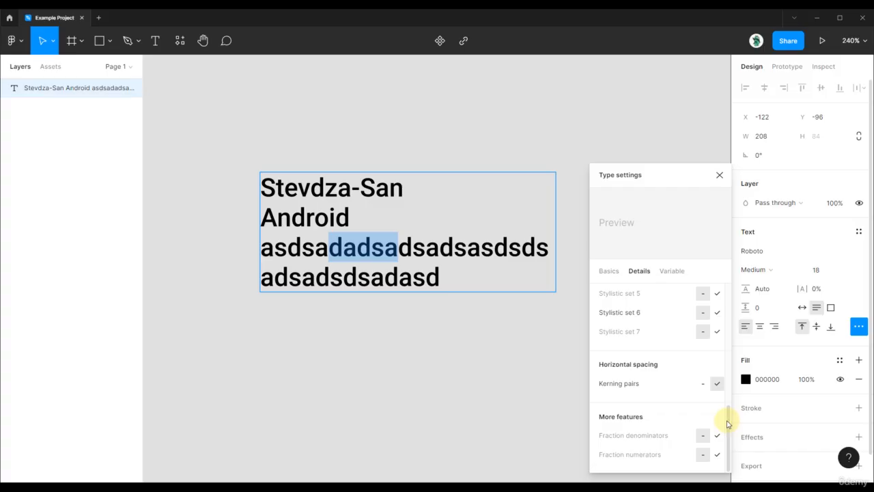
left_click_drag(727, 424, 736, 301)
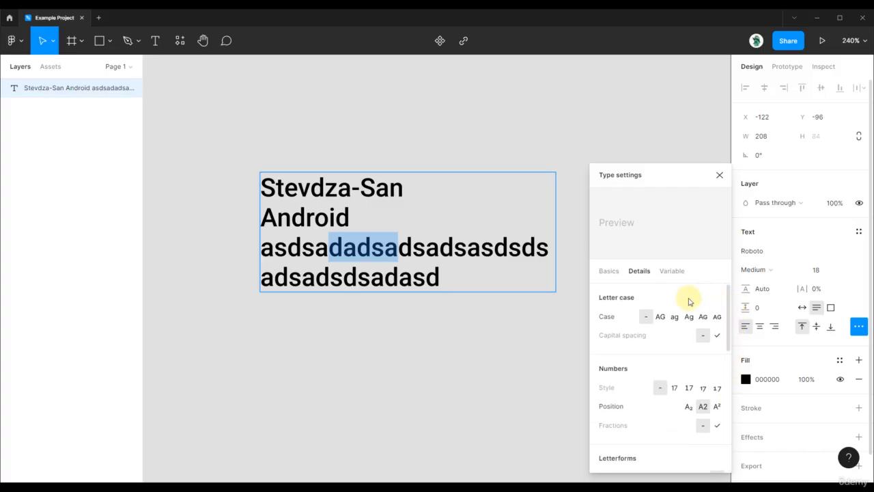
- In the variable font settings, increase the weight of the letters "dadsa" in the third line, and finish editing the text
left_click(664, 272)
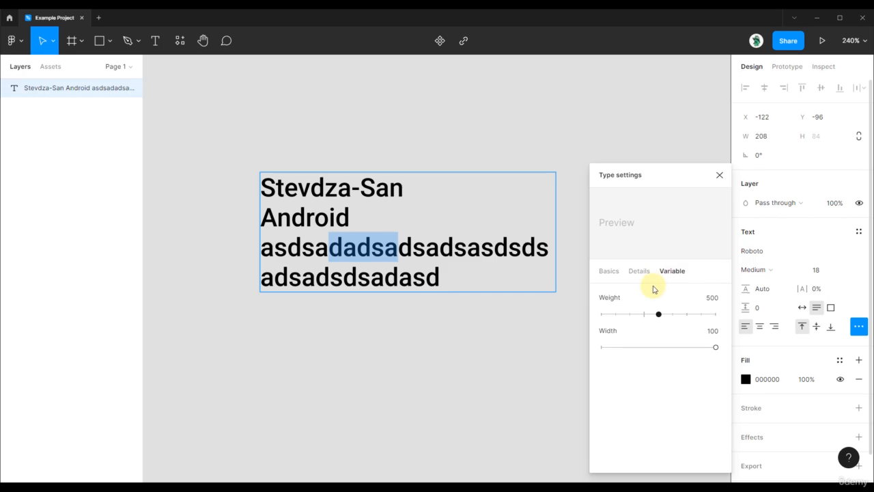
mouse_move(659, 314)
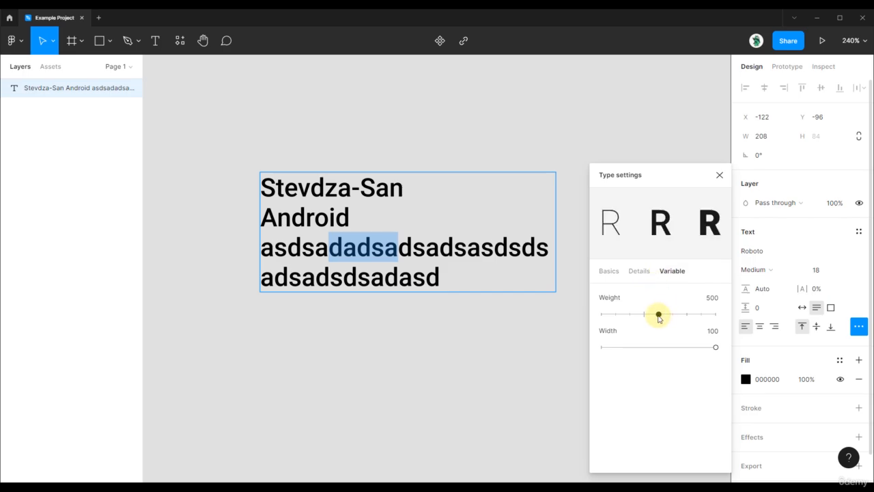
left_click_drag(659, 317, 686, 312)
key("Escape")
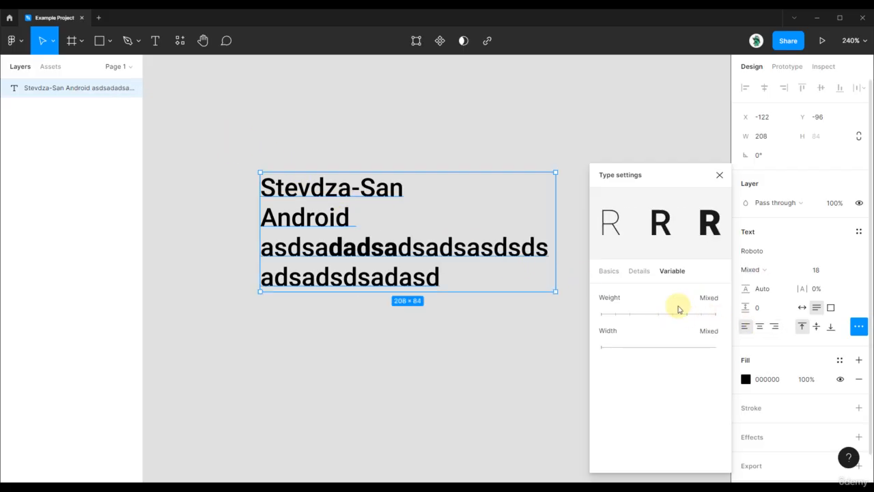
- Try variable weights of 639 and 500 on the whole text layer, and set its weight to 400
left_click_drag(656, 320, 679, 317)
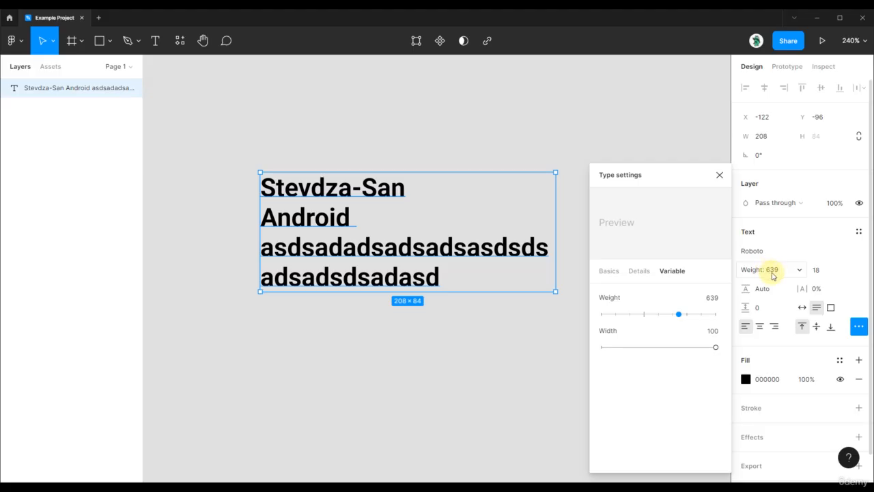
left_click_drag(679, 315, 660, 319)
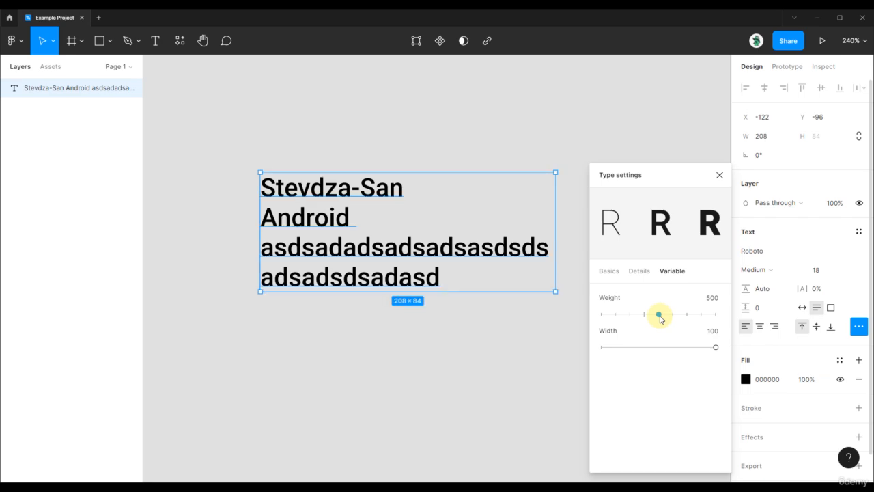
mouse_move(660, 319)
left_mouse_down()
mouse_move(601, 316)
mouse_move(644, 314)
left_mouse_up()
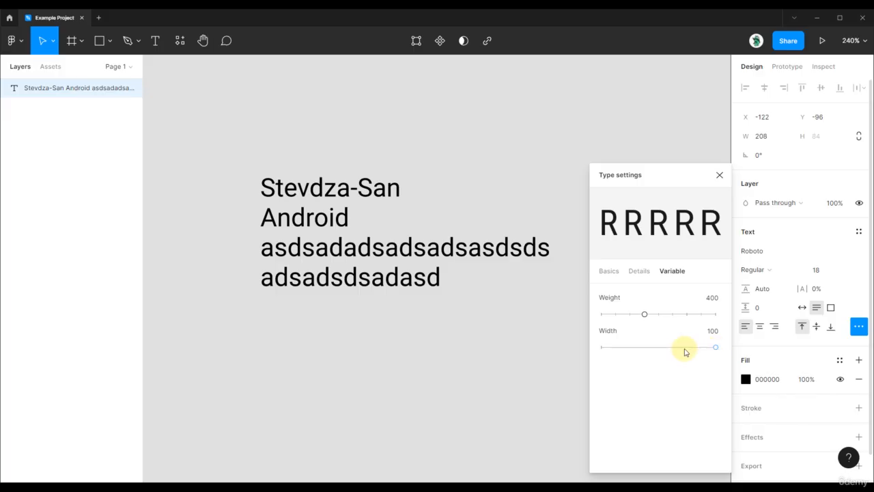
- Try adjusting the variable font width, leave it at 100, close the type settings and deselect the text
mouse_move(714, 350)
left_mouse_down()
mouse_move(597, 345)
mouse_move(726, 347)
left_mouse_up()
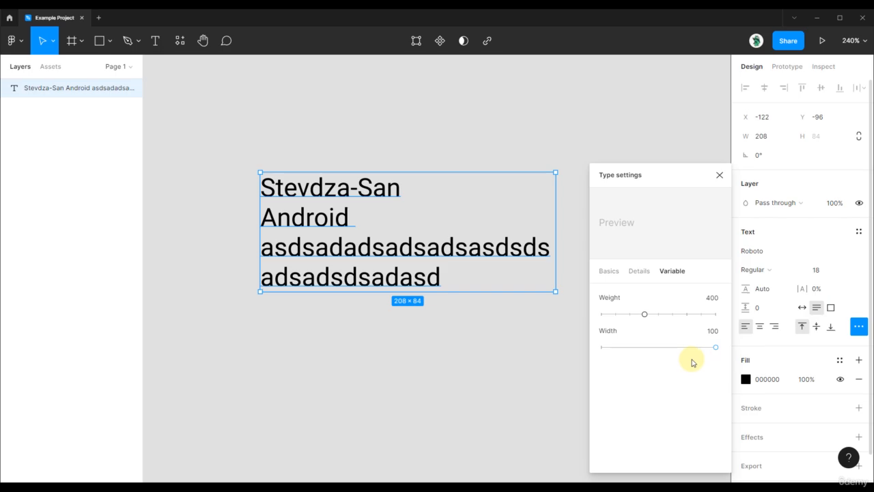
left_click(719, 175)
left_click(422, 140)
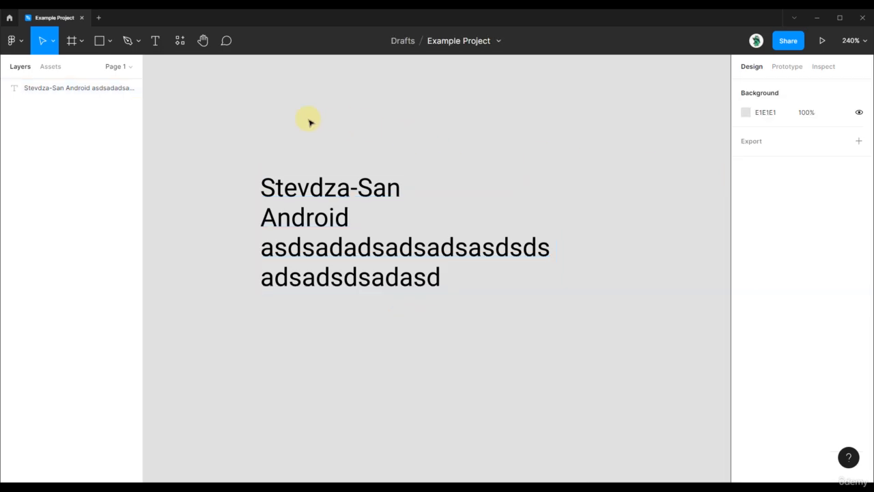
- Select the text layer, narrow its box to about 171 wide, and enlarge the box to about 194 × 107
left_click_drag(309, 122, 586, 256)
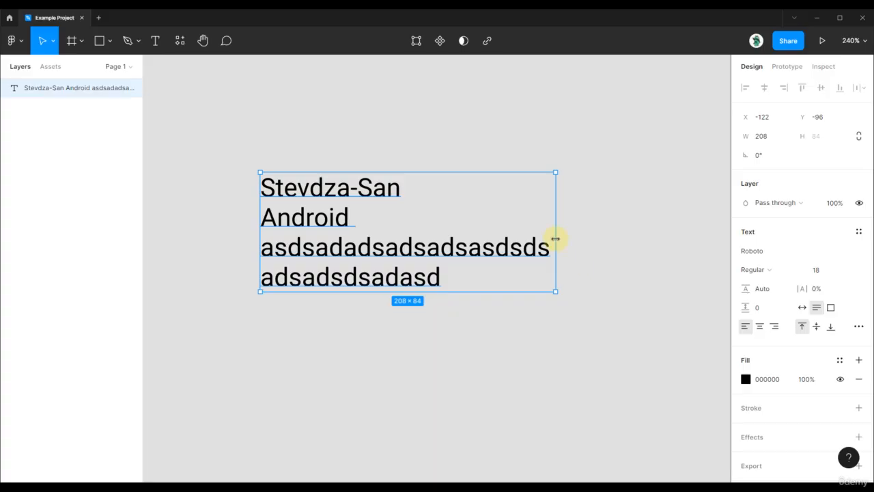
left_click_drag(556, 238, 503, 250)
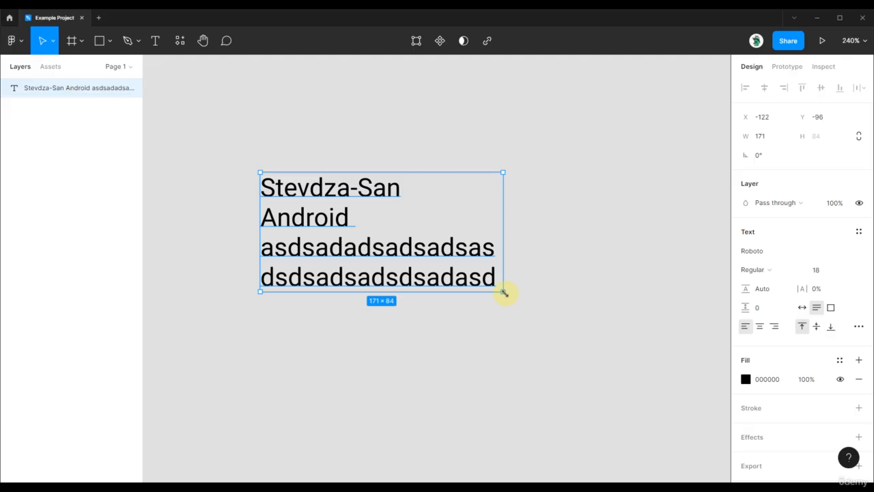
left_click_drag(504, 294, 532, 323)
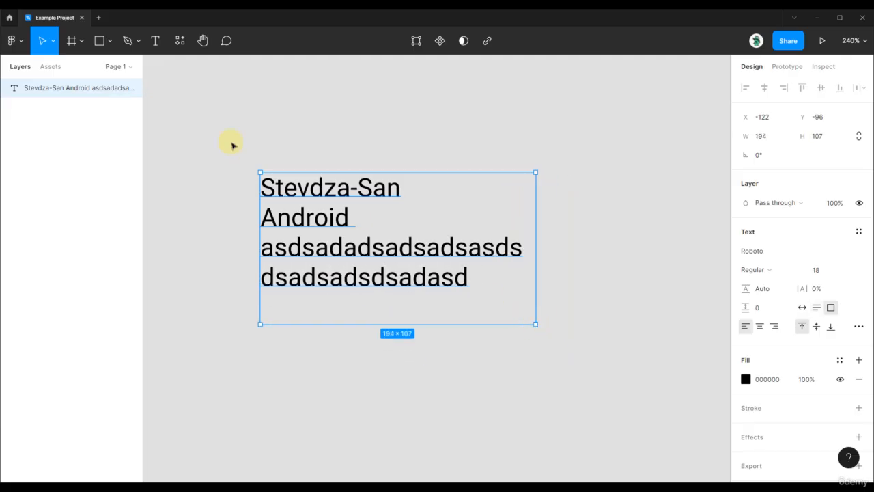
- Use the Scale tool to enlarge the text layer together with its font size to about 219 × 121
left_click(52, 41)
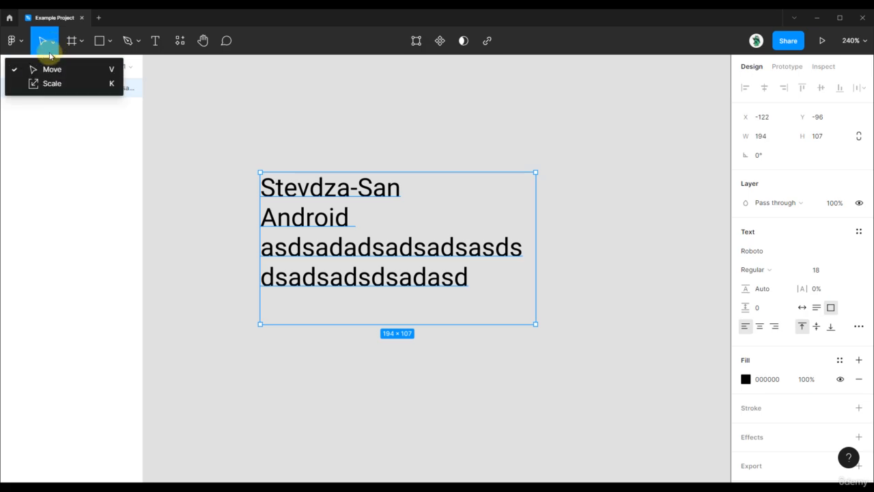
left_click(52, 84)
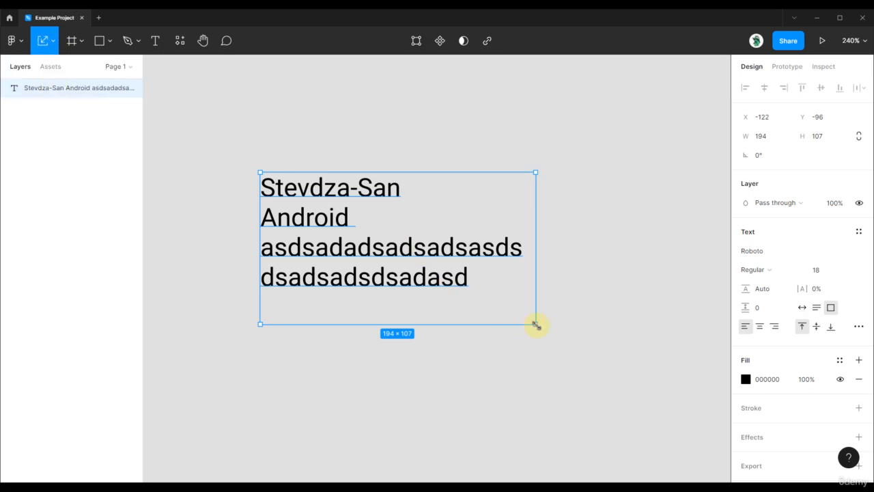
left_click_drag(535, 324, 553, 345)
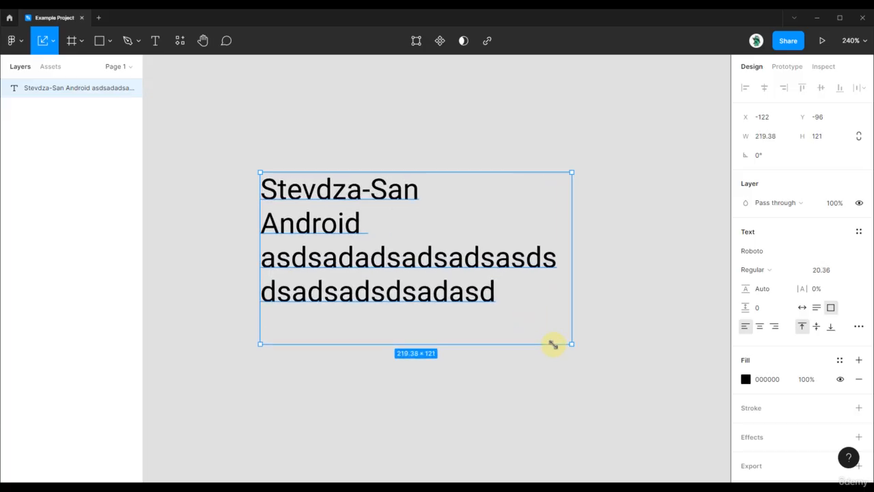